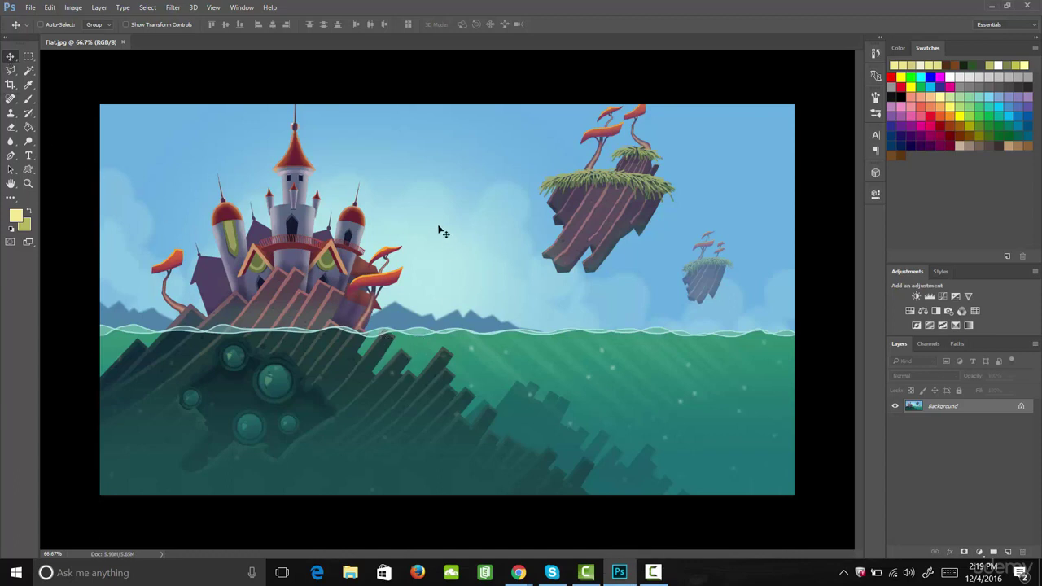
Step: Try to move the locked Background layer with the Move tool, and unlock that layer
left_click_drag(475, 332, 439, 313)
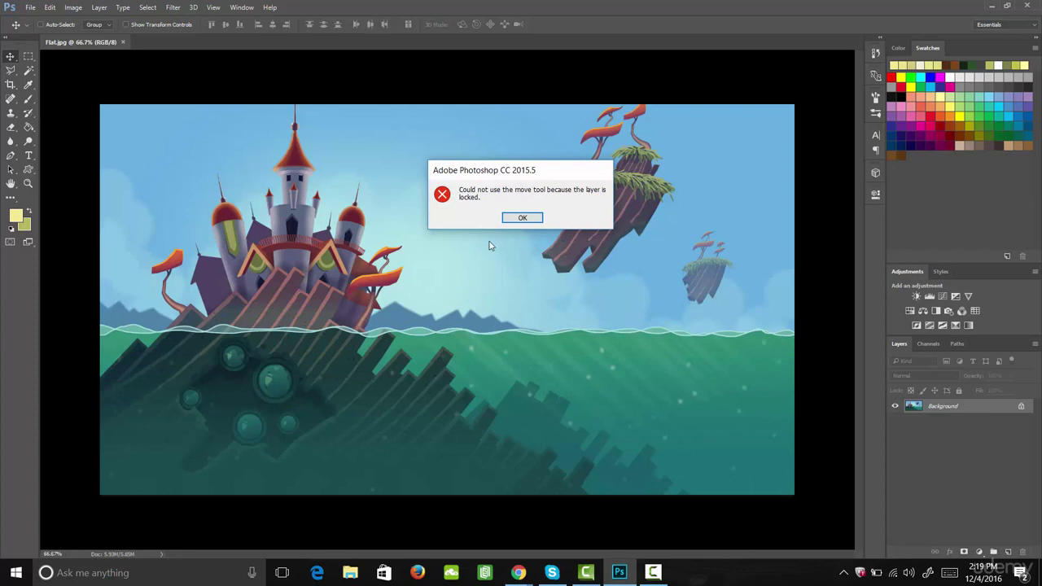
left_click(520, 218)
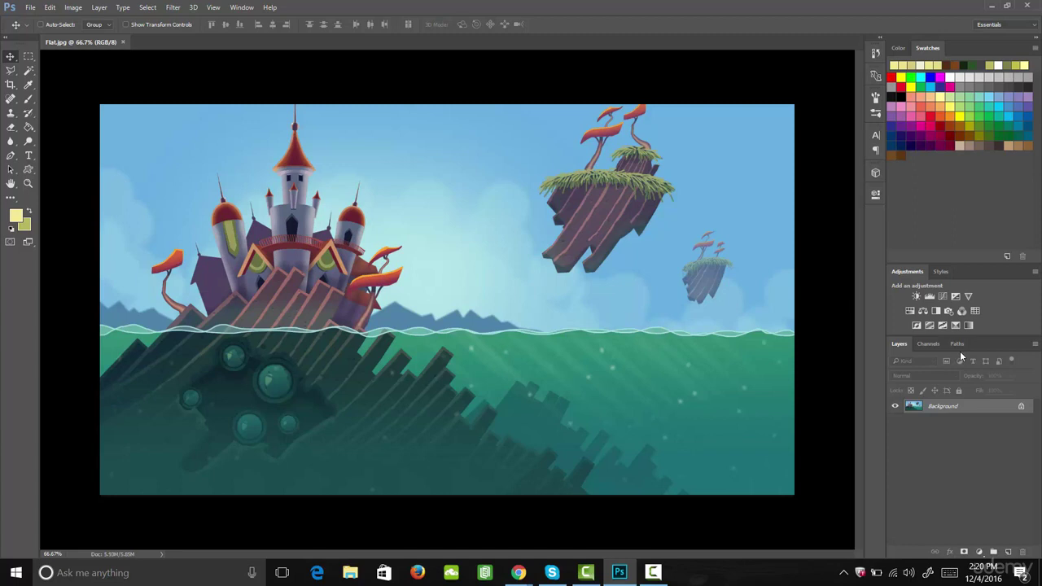
left_click(1021, 407)
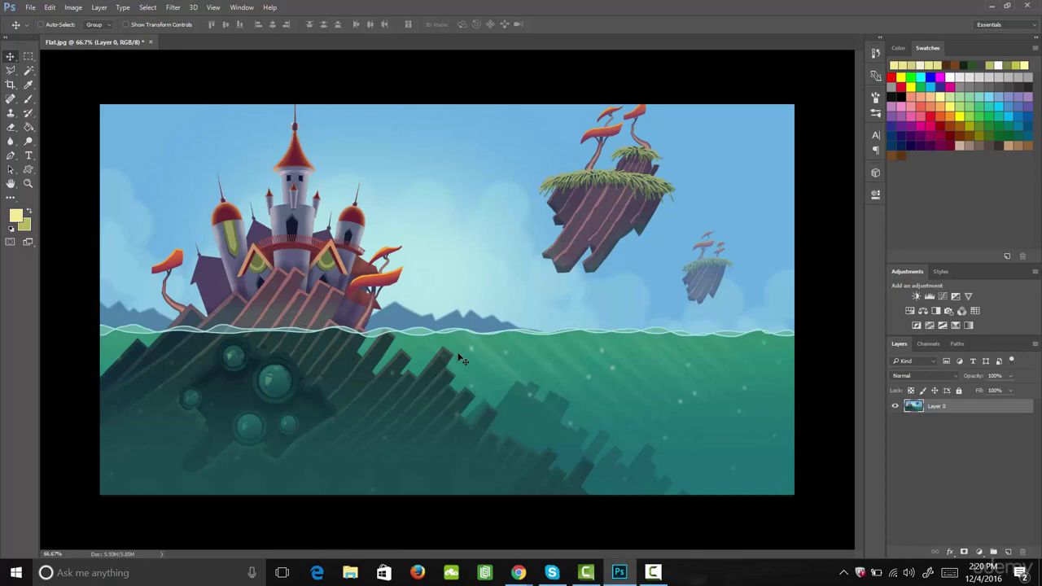
Step: Move the unlocked layer up and to the left on the canvas, and undo the move
left_click_drag(491, 375, 457, 312)
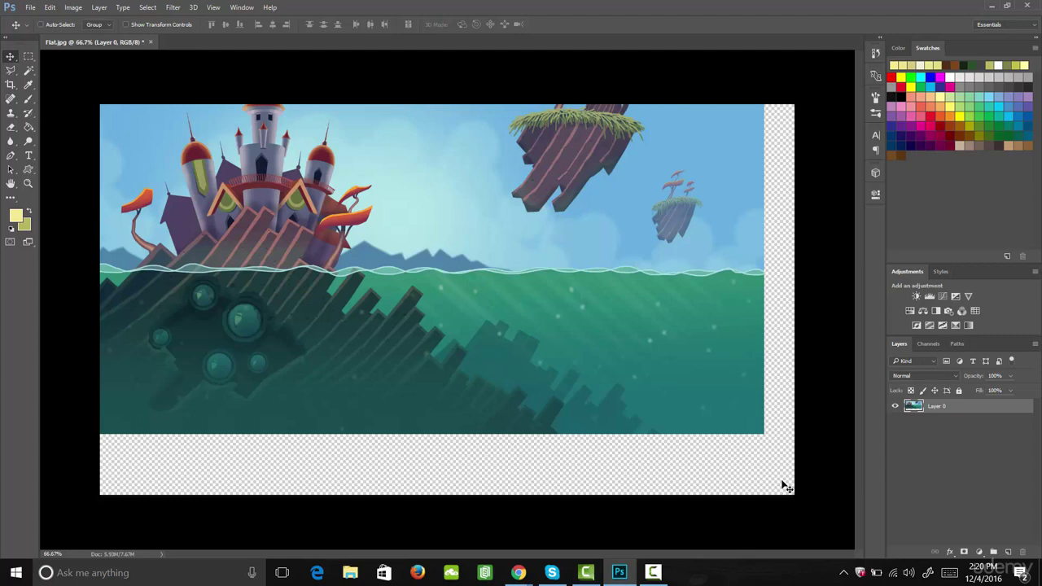
left_click(48, 9)
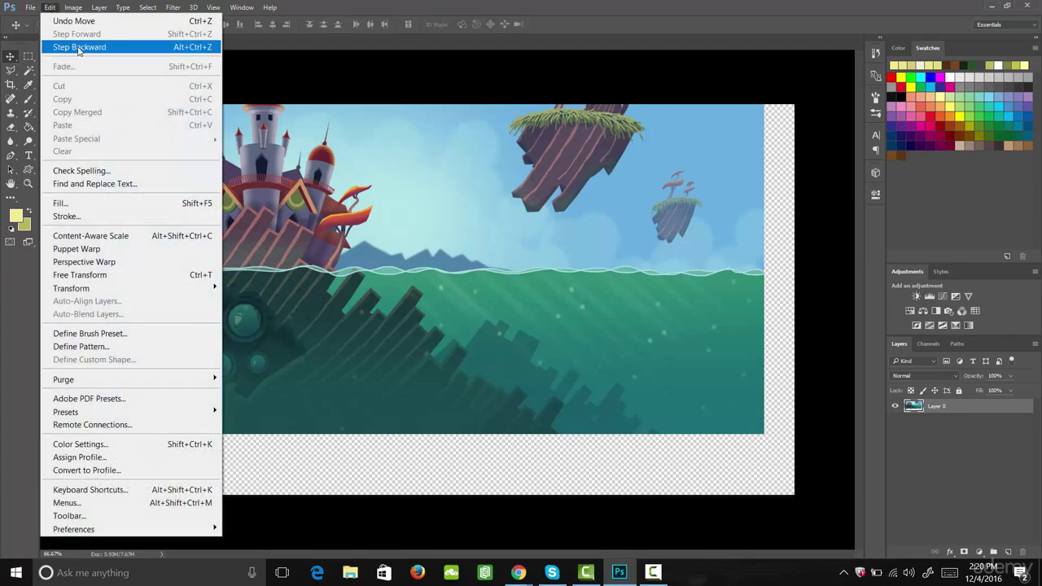
left_click(82, 21)
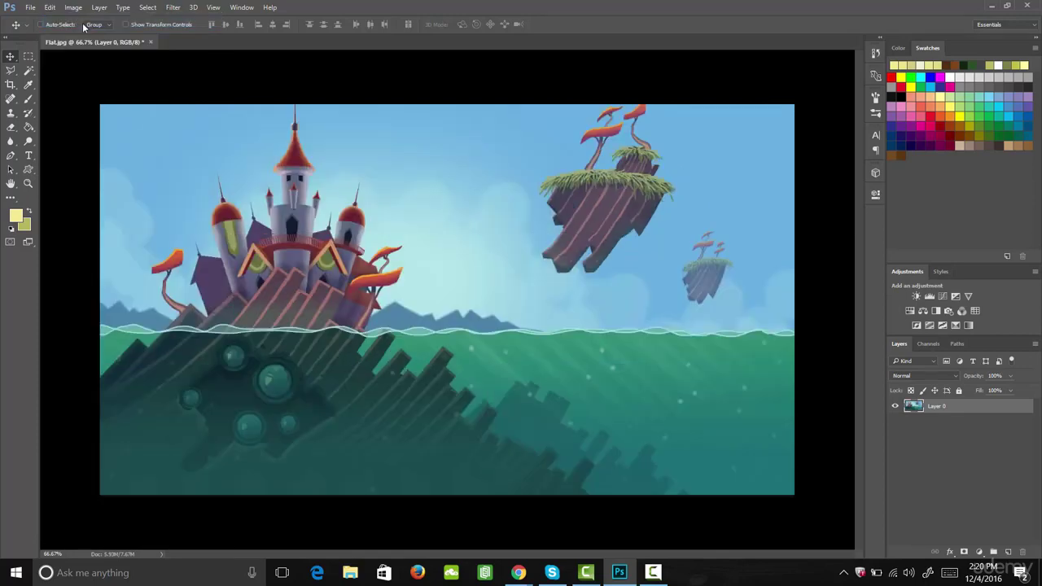
Step: Select most of the image with the Rectangular Marquee tool and trial-move the selected area down and right, reverting the move
left_click(28, 56)
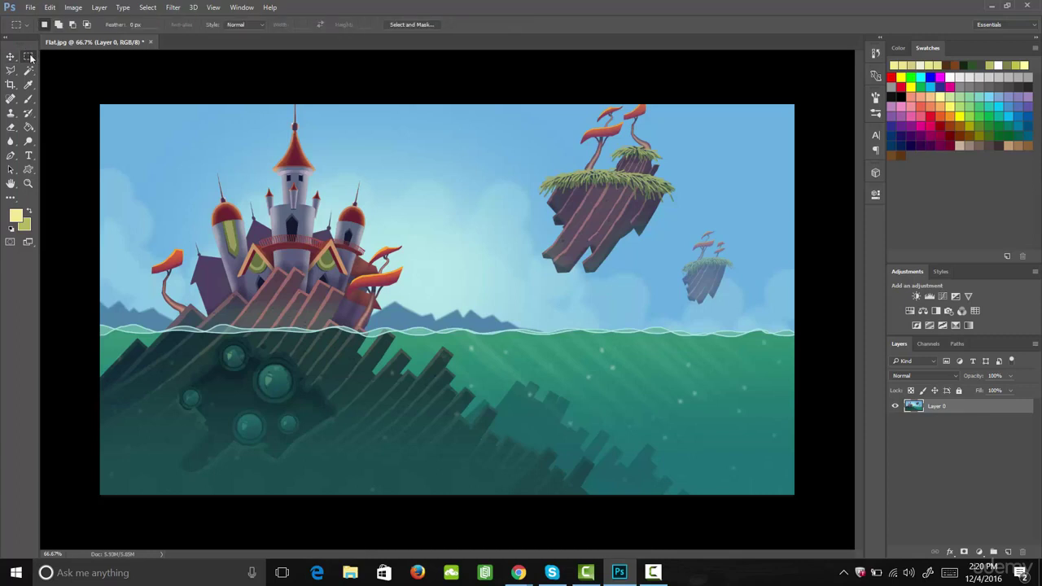
left_click_drag(132, 126, 772, 481)
left_click(10, 57)
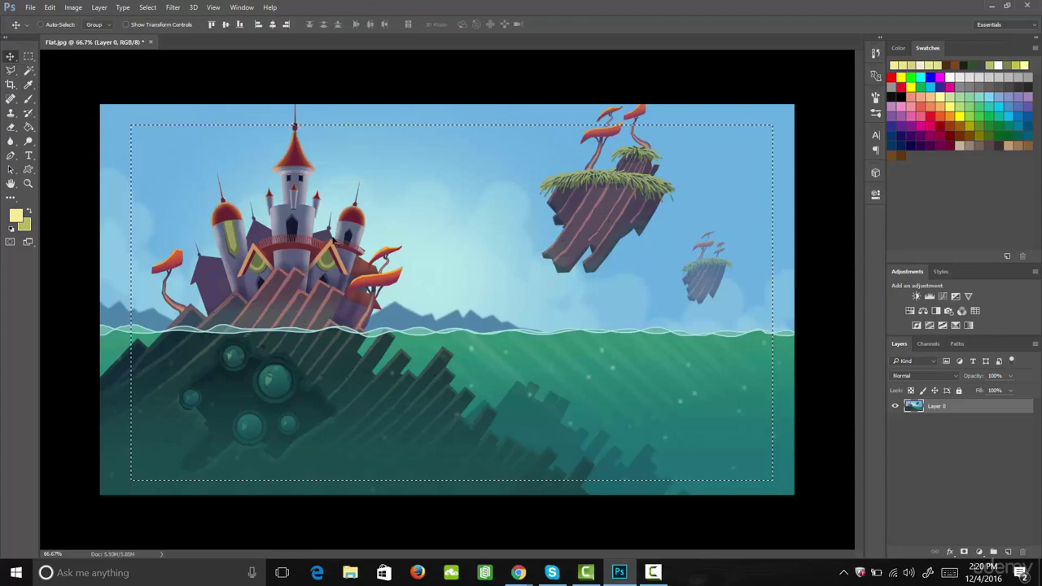
left_click_drag(470, 340, 478, 368)
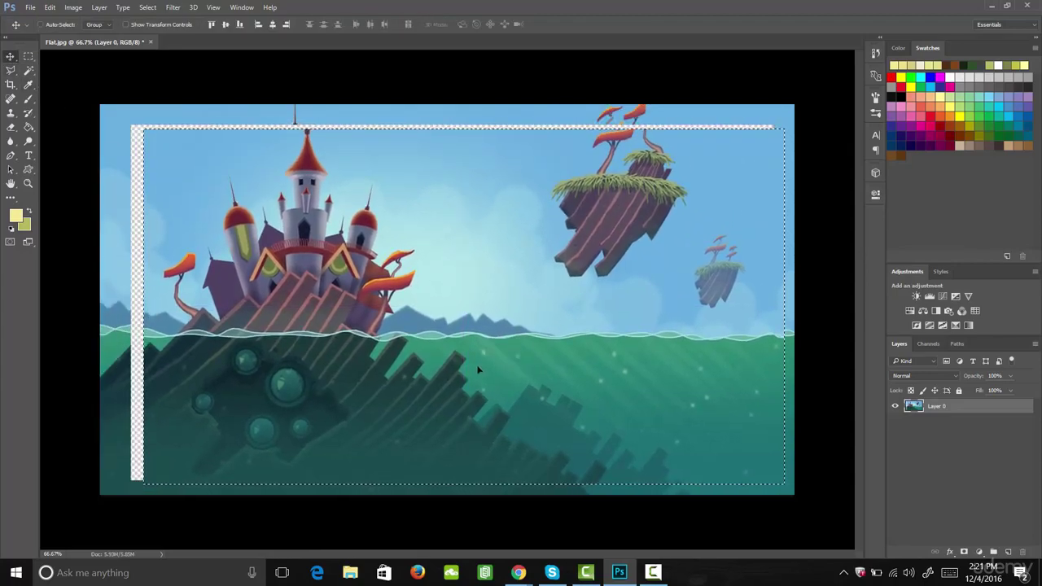
left_click(50, 7)
left_click(59, 23)
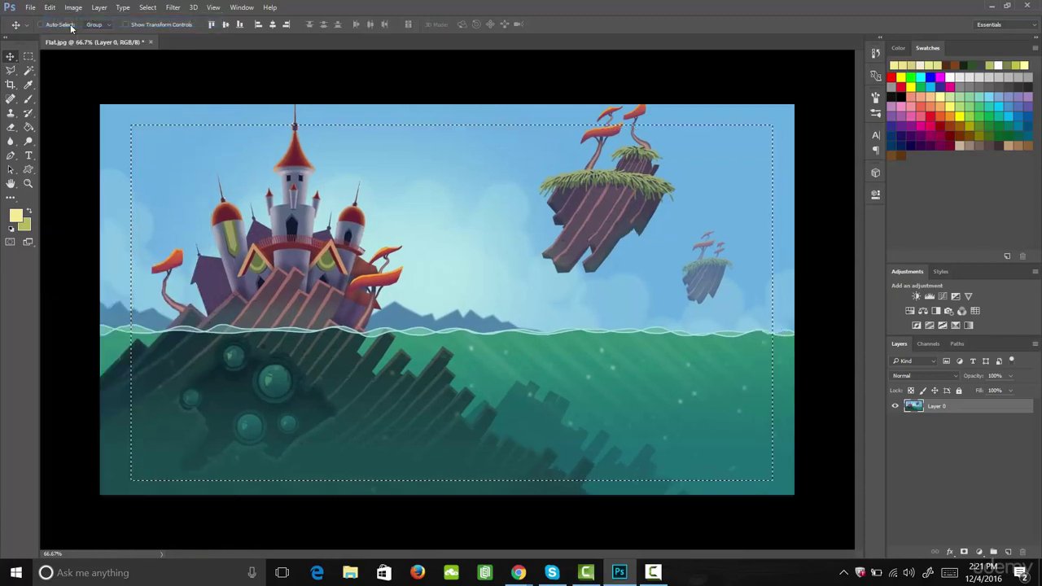
Step: Select a large ellipse across the image with the Elliptical Marquee tool and trial-move its contents, reverting the move
left_click(37, 57)
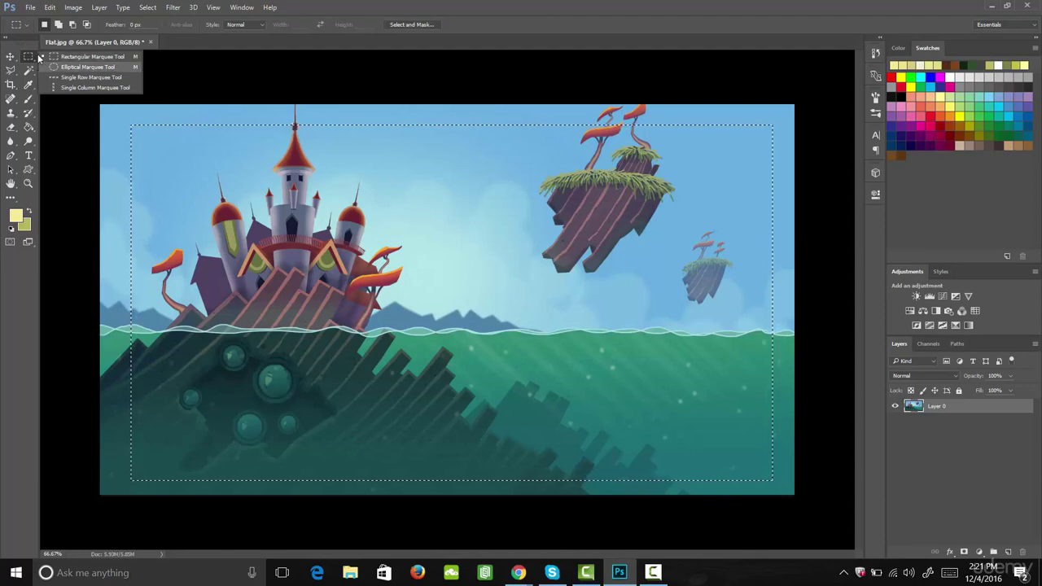
left_click(57, 66)
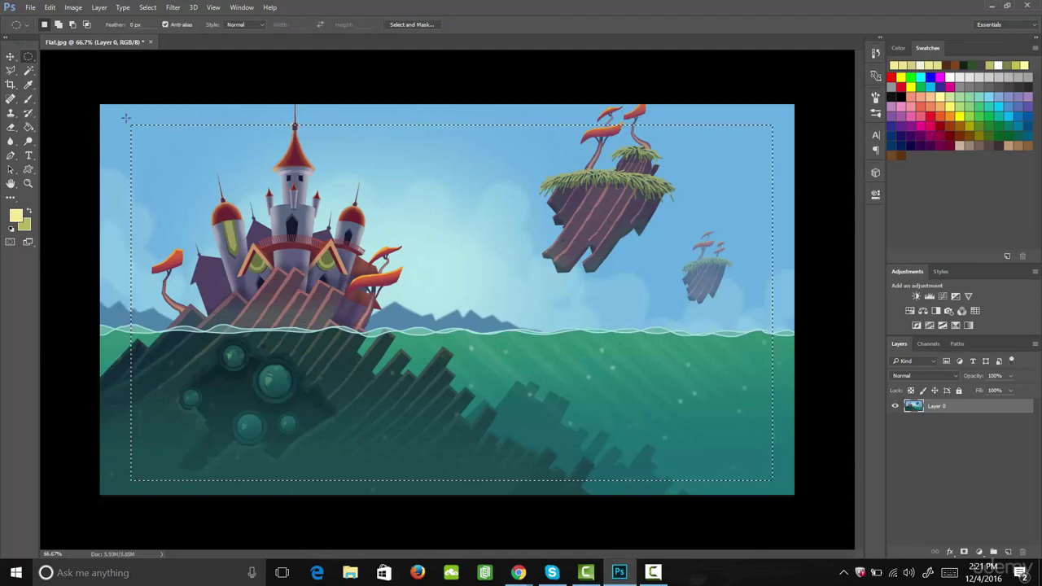
left_click_drag(125, 120, 762, 483)
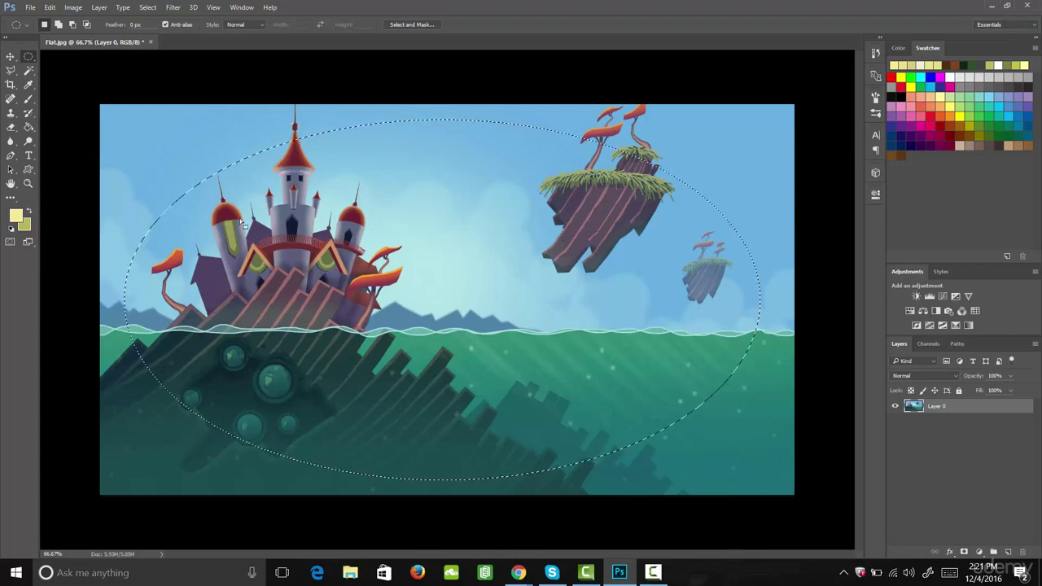
left_click(11, 57)
left_click_drag(529, 365, 489, 386)
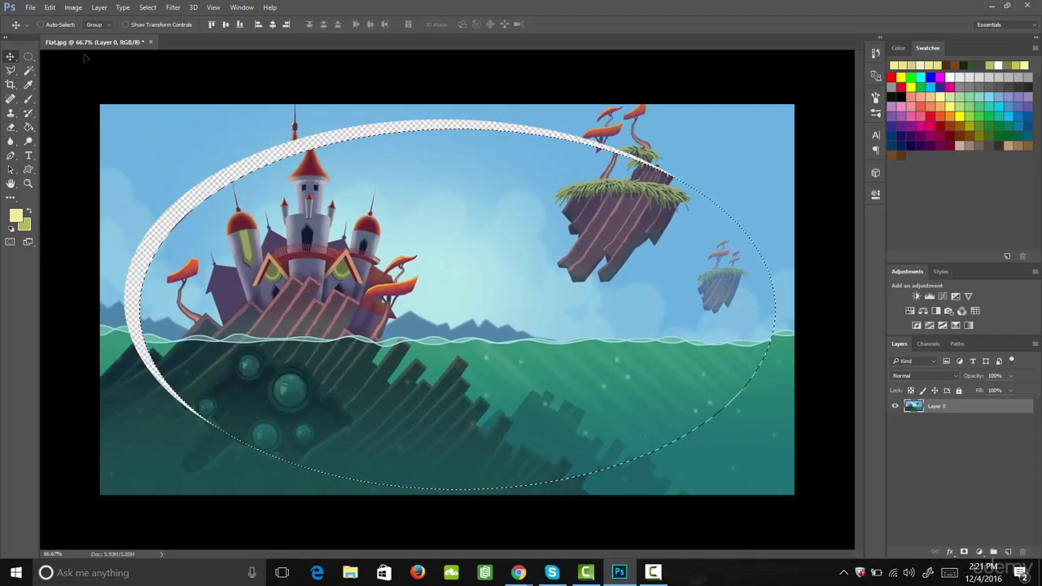
left_click(50, 12)
left_click(70, 44)
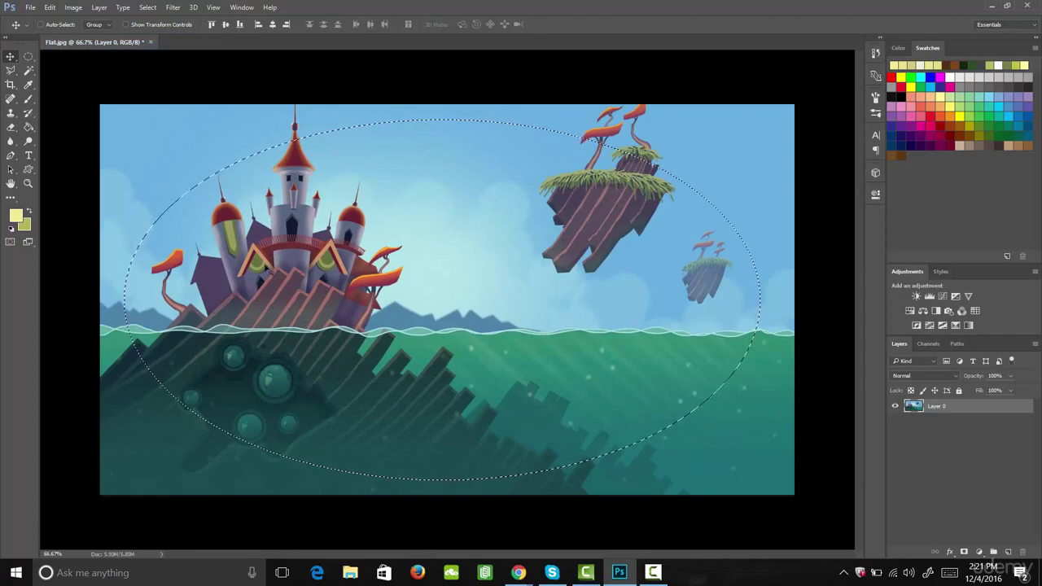
Step: Outline an irregular straight-edged selection around the castle, the water and the small floating island with the Polygonal Lasso tool
left_click(11, 72)
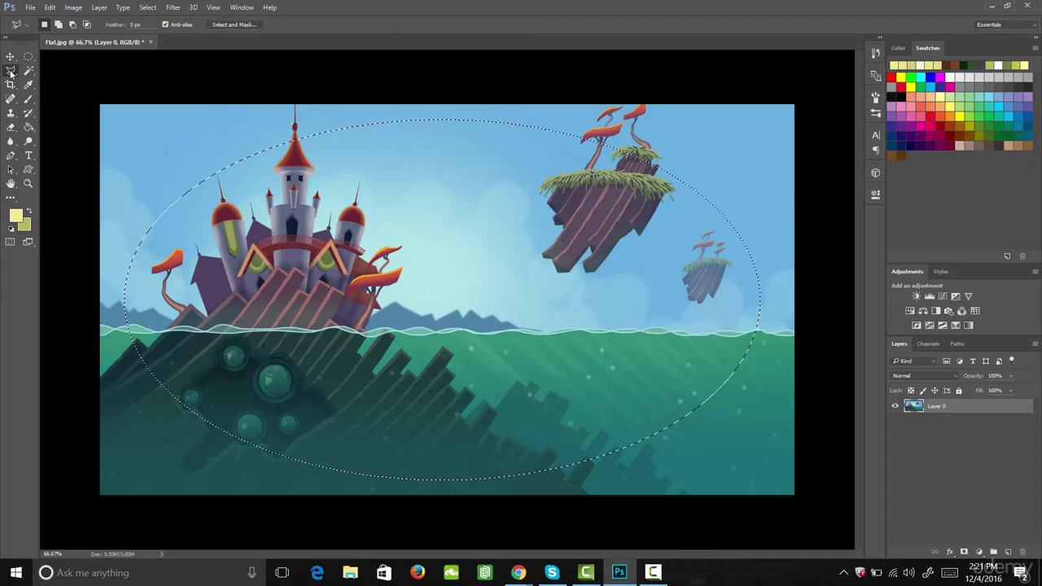
mouse_move(155, 146)
left_mouse_down()
mouse_move(137, 264)
mouse_move(152, 323)
mouse_move(144, 295)
mouse_move(163, 144)
mouse_move(149, 310)
left_mouse_up()
left_click(175, 330)
left_click(289, 430)
left_click(541, 399)
left_click(599, 453)
left_click(698, 437)
left_click(726, 377)
left_click(727, 274)
left_click(707, 205)
left_click(423, 249)
left_click(378, 166)
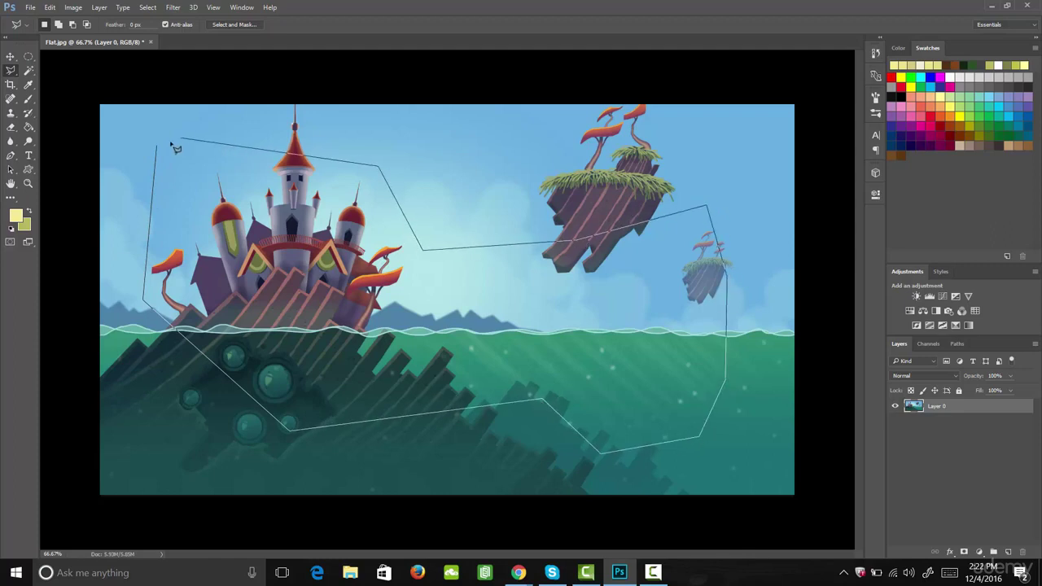
left_click(159, 150)
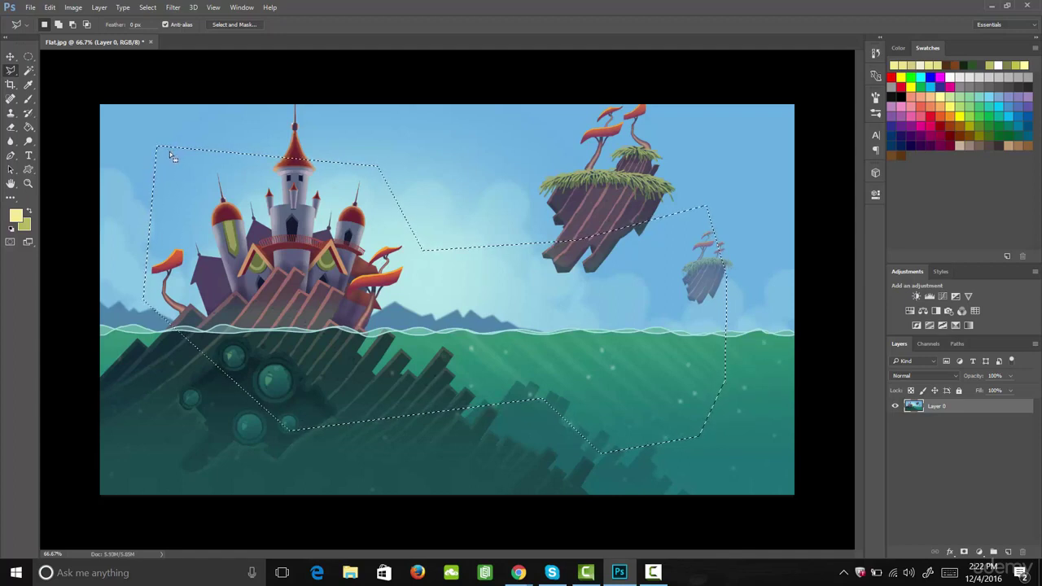
Step: Move the polygonal selection's contents up and to the right, and undo the move
left_click(11, 57)
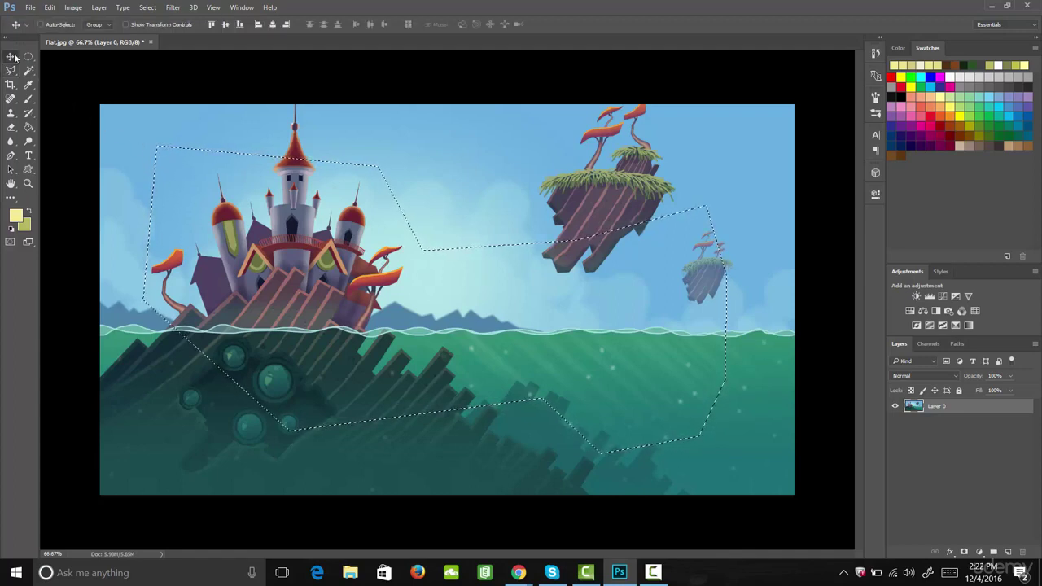
left_click_drag(316, 306, 348, 285)
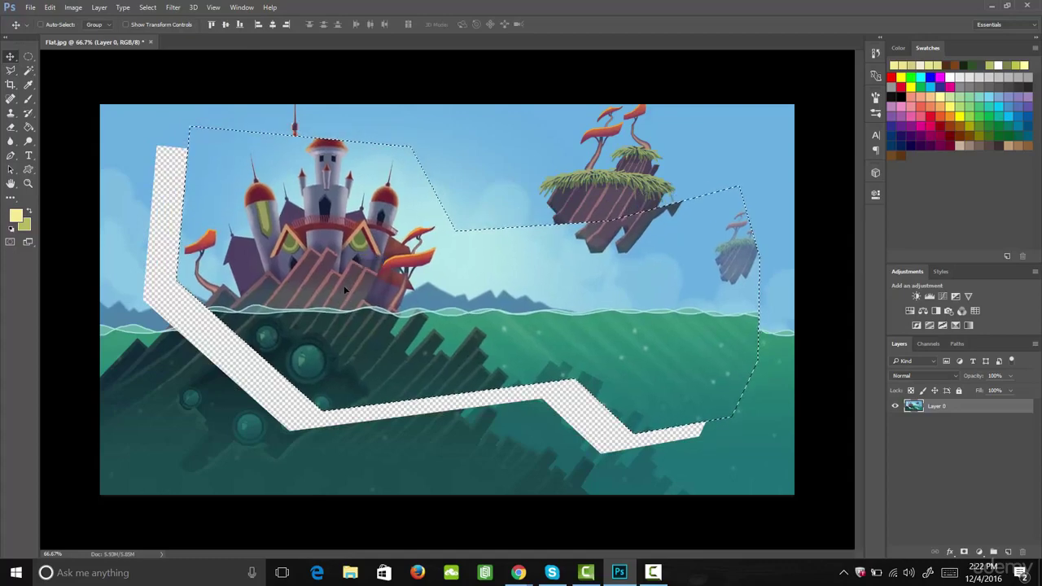
left_click(49, 7)
left_click(70, 14)
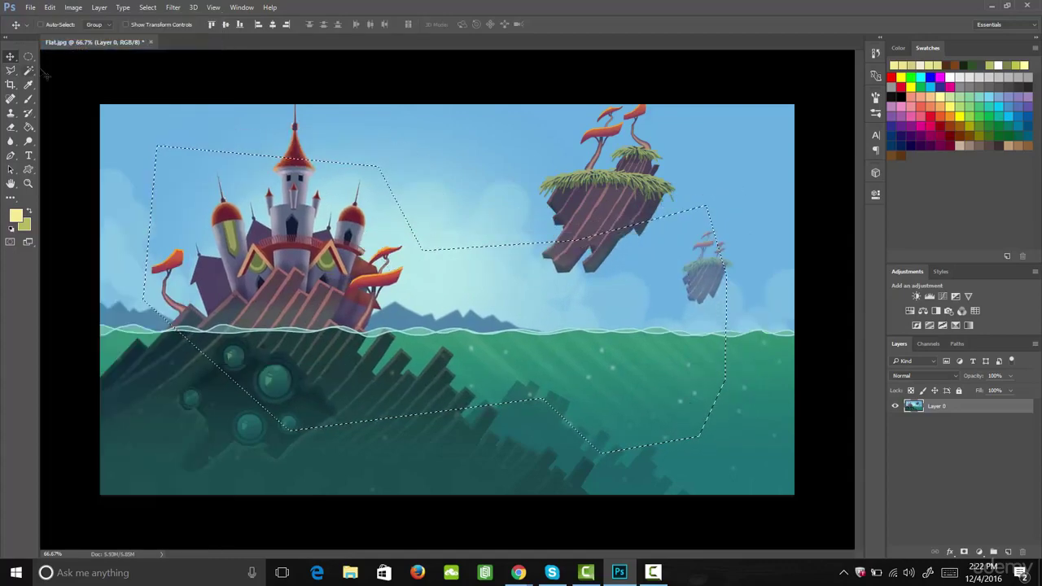
Step: Replace the selection with a Polygonal Lasso outline around the left part of the large floating island's rock
left_click(10, 70)
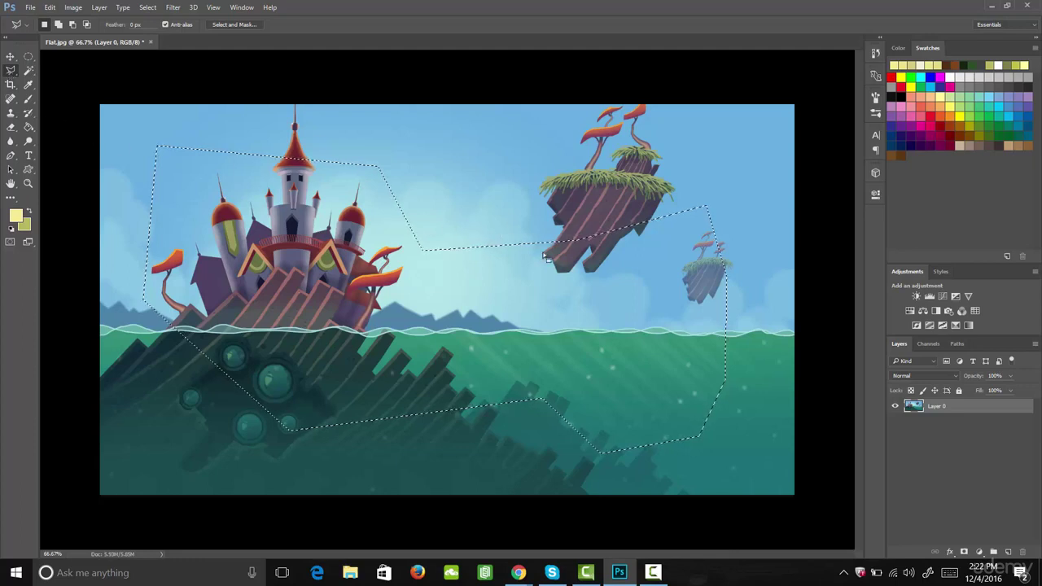
left_click(558, 222)
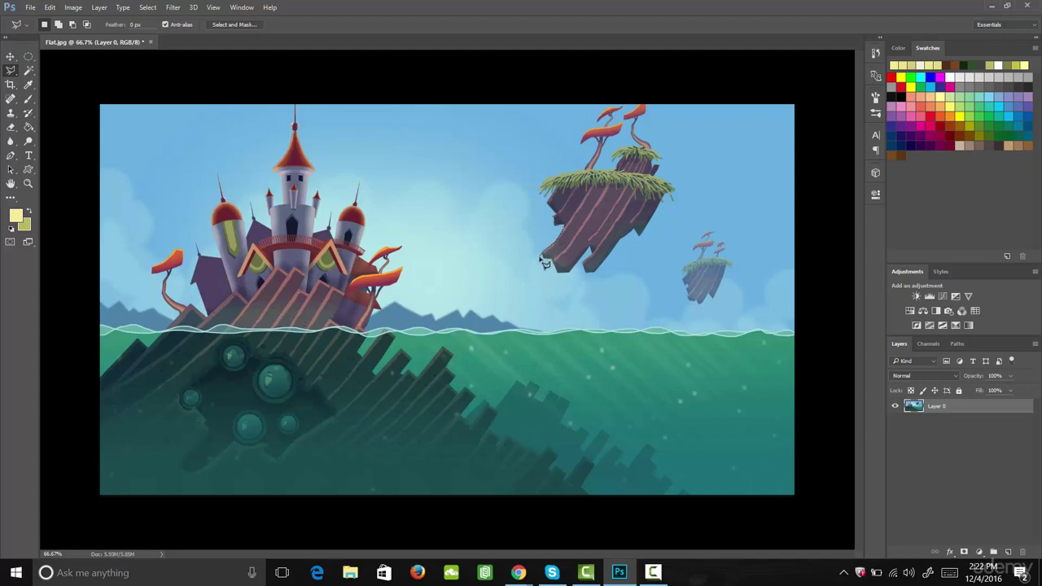
left_click(547, 257)
left_click(560, 272)
left_click(580, 269)
left_click(584, 181)
left_click(554, 210)
left_click(553, 228)
left_click(548, 256)
Step: Try moving the selected piece of the floating island's rock, and undo the move
left_click(10, 56)
left_click_drag(627, 239, 602, 254)
key("ctrl+z")
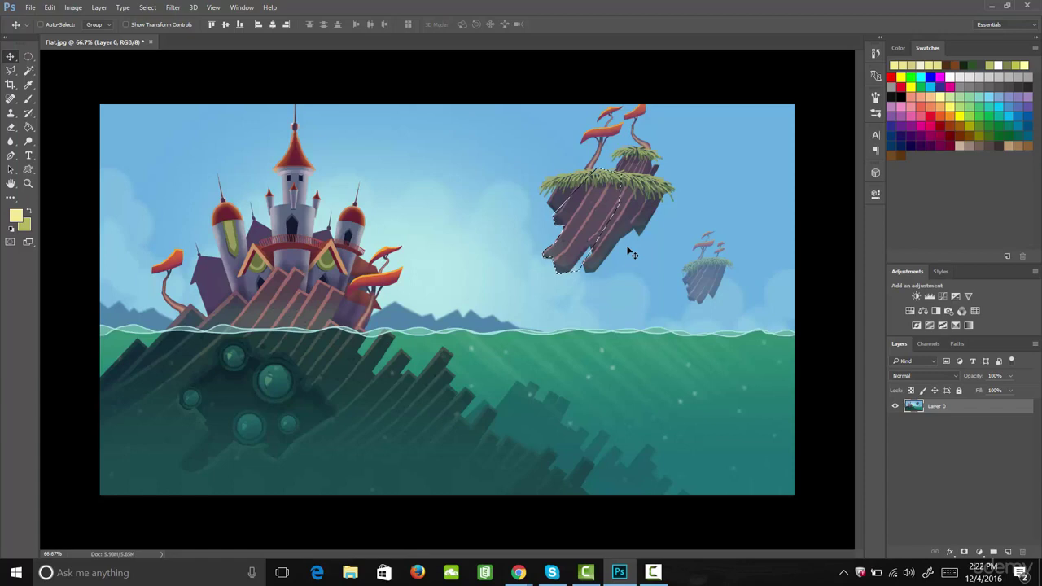
Step: Draw a freehand selection with the Lasso tool around the orange tree to the left of the castle
left_click(18, 73)
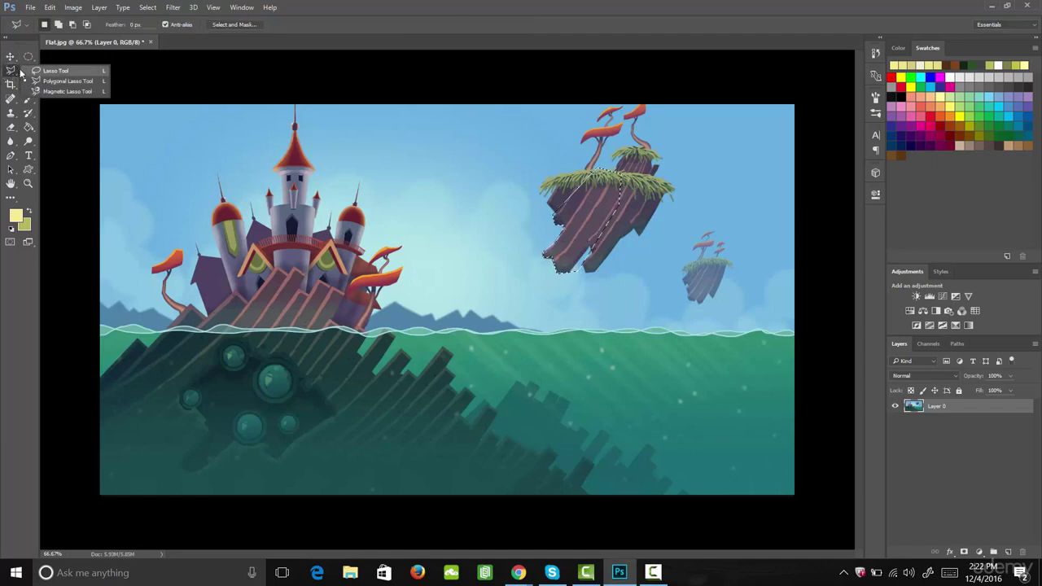
left_click(55, 71)
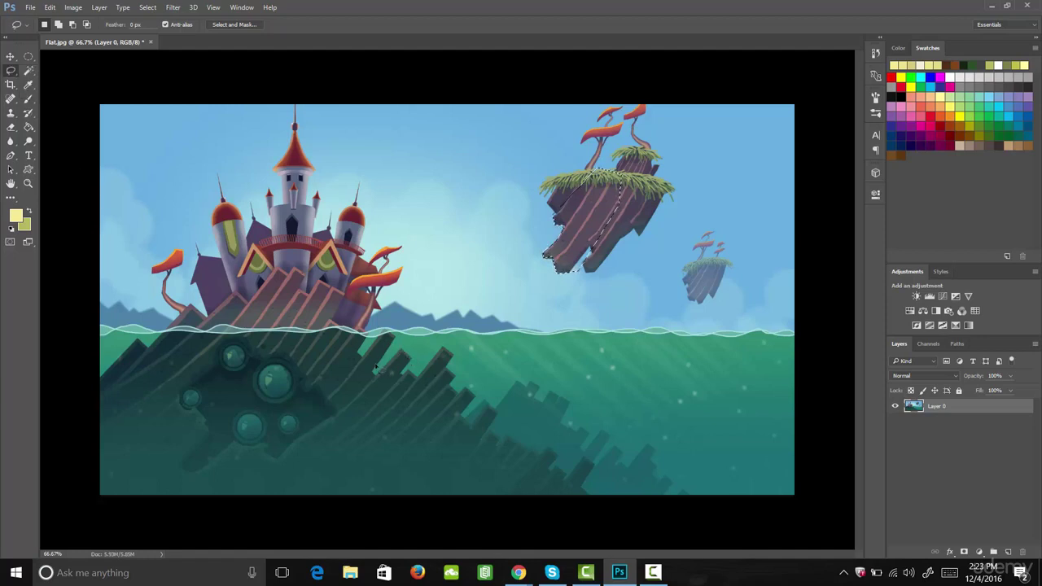
mouse_move(406, 312)
left_mouse_down()
mouse_move(394, 233)
mouse_move(416, 192)
mouse_move(448, 169)
mouse_move(475, 196)
mouse_move(443, 242)
mouse_move(552, 273)
mouse_move(563, 333)
mouse_move(652, 330)
mouse_move(663, 403)
mouse_move(515, 372)
mouse_move(459, 408)
mouse_move(381, 368)
left_mouse_up()
mouse_move(176, 243)
left_mouse_down()
mouse_move(138, 272)
mouse_move(169, 320)
mouse_move(195, 323)
mouse_move(176, 246)
mouse_move(153, 298)
left_mouse_up()
Step: Move the selected orange tree up and to the right, and undo the move
left_click(10, 56)
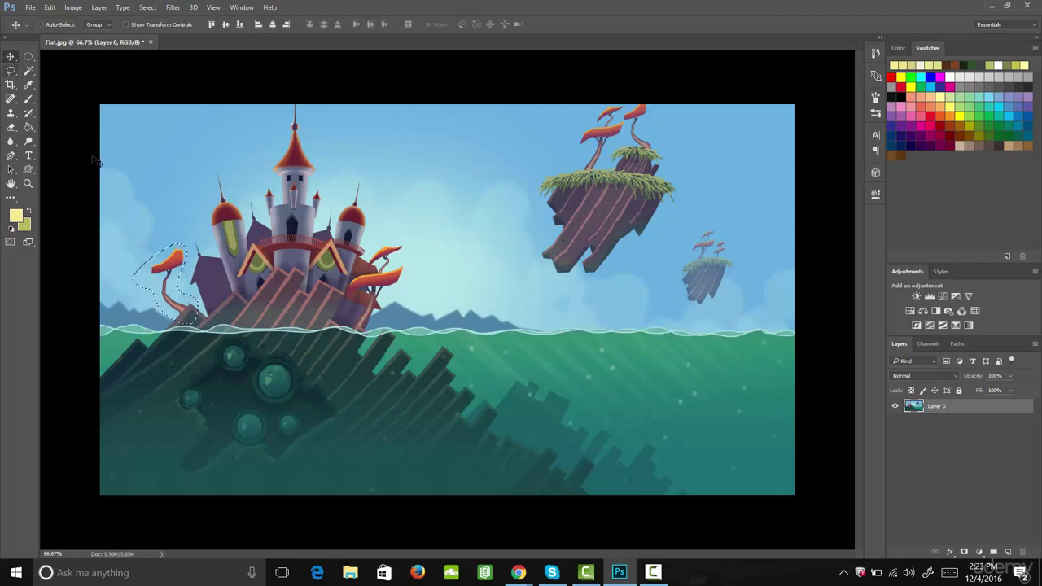
left_click_drag(162, 297, 183, 268)
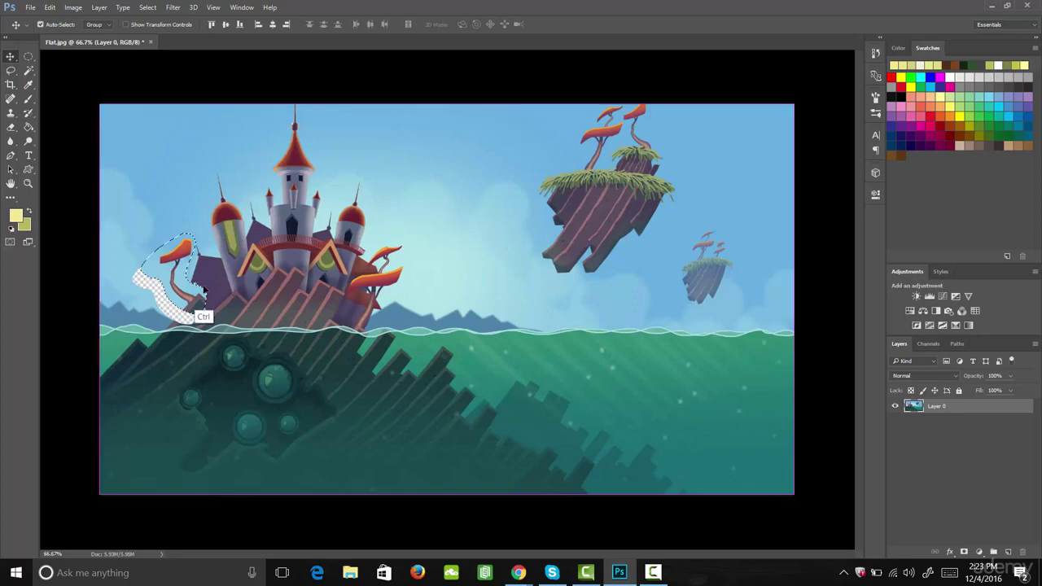
key("ctrl+z")
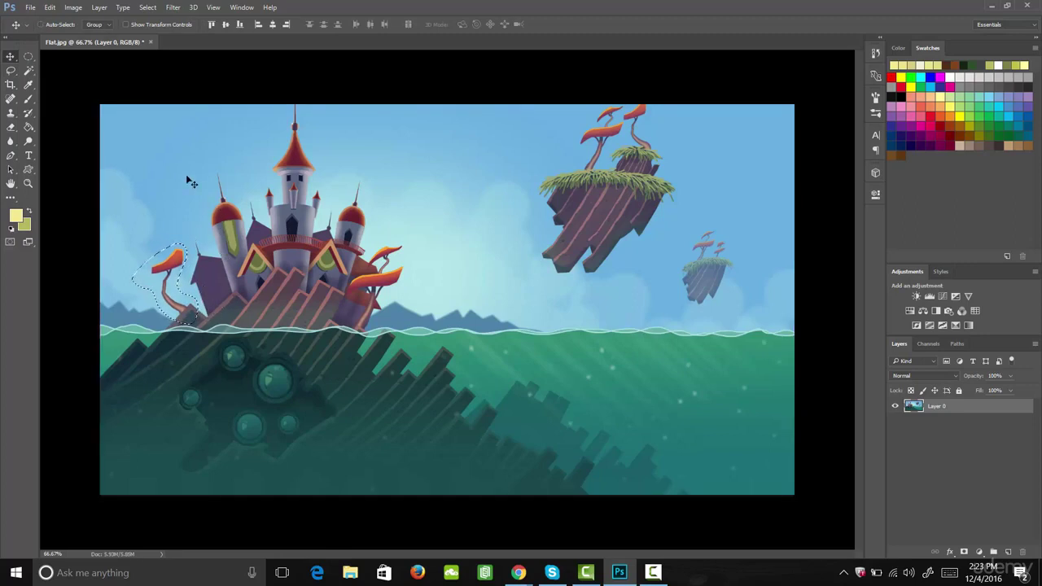
Step: Sample the floating island's rock, the teal water and the canvas's black surround with the Eyedropper, clearing the selection along the way
left_click(28, 85)
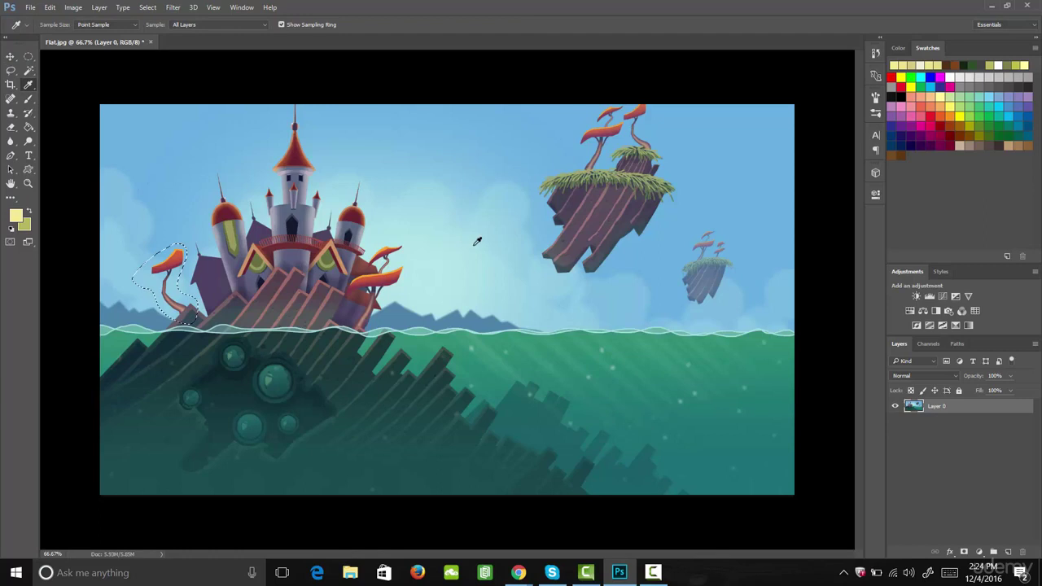
left_click(562, 270)
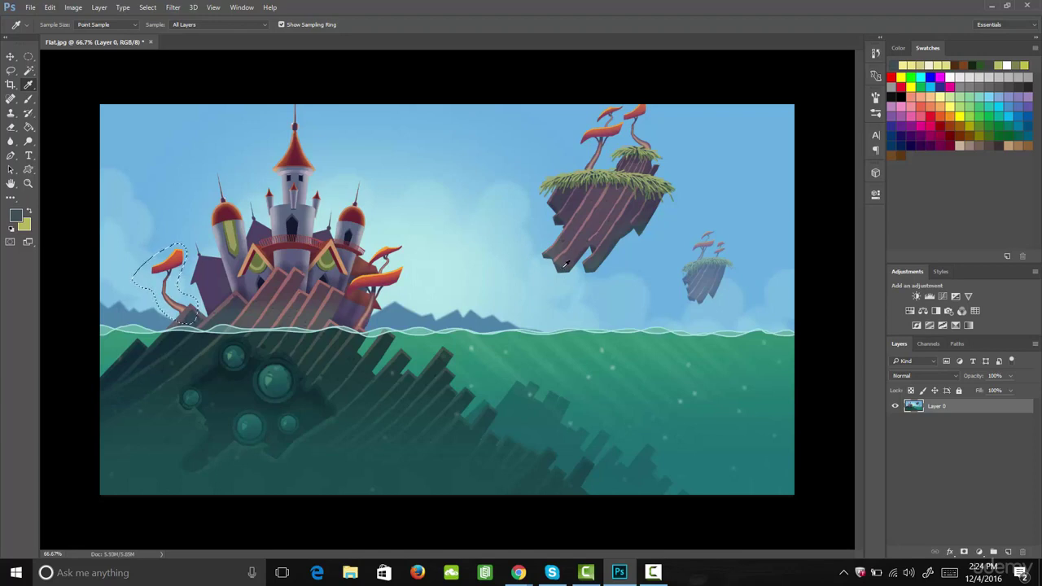
left_click(706, 459)
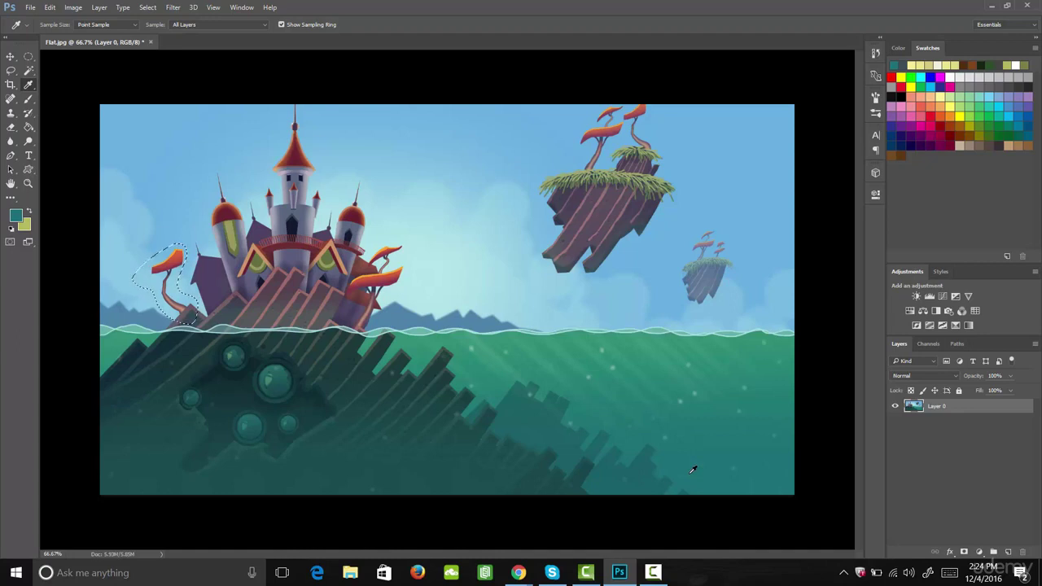
key("ctrl+d")
left_click(692, 513)
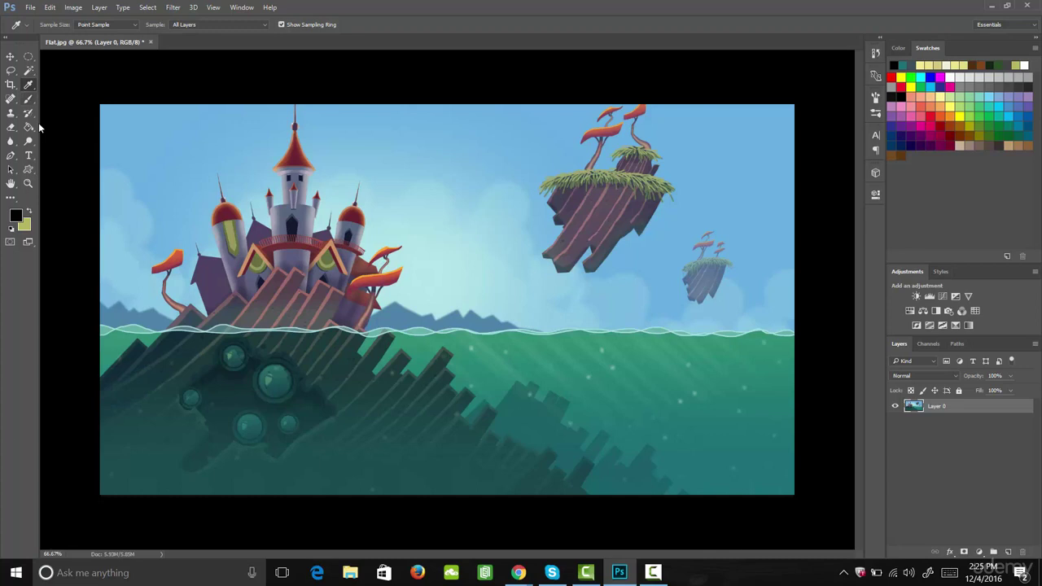
Step: Paint long looping black strokes with the Brush tool over the sky, castle rock and water
key("b")
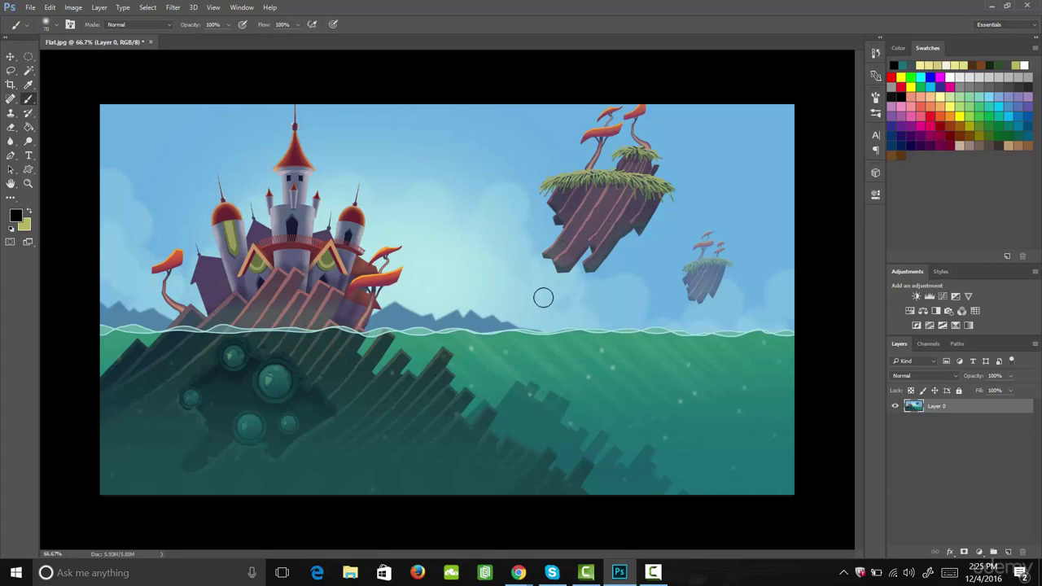
left_click_drag(543, 300, 547, 221)
mouse_move(489, 182)
left_mouse_down()
mouse_move(510, 407)
mouse_move(228, 310)
mouse_move(463, 467)
left_mouse_up()
mouse_move(521, 488)
left_mouse_down()
mouse_move(586, 390)
mouse_move(659, 407)
left_mouse_up()
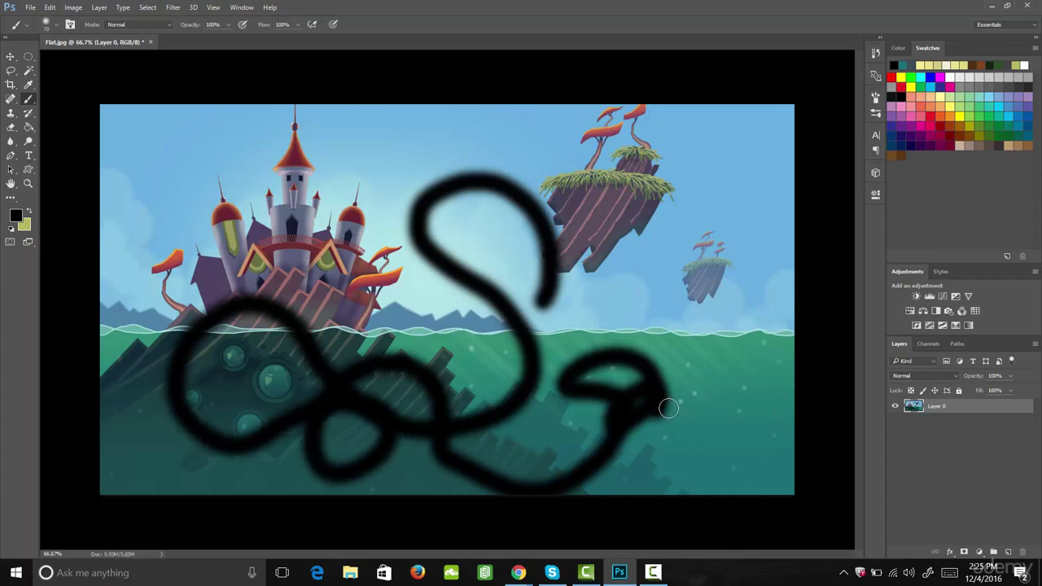
Step: Try several round and bristle tips for the Brush tool and choose the 25 px Round Blunt bristle tip
left_click(877, 99)
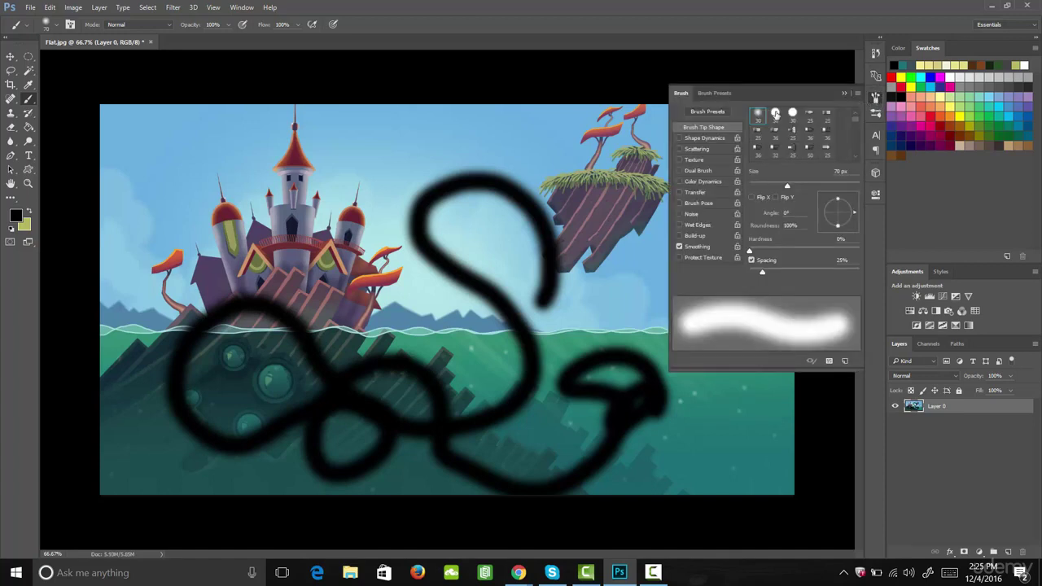
left_click(775, 114)
left_click(792, 113)
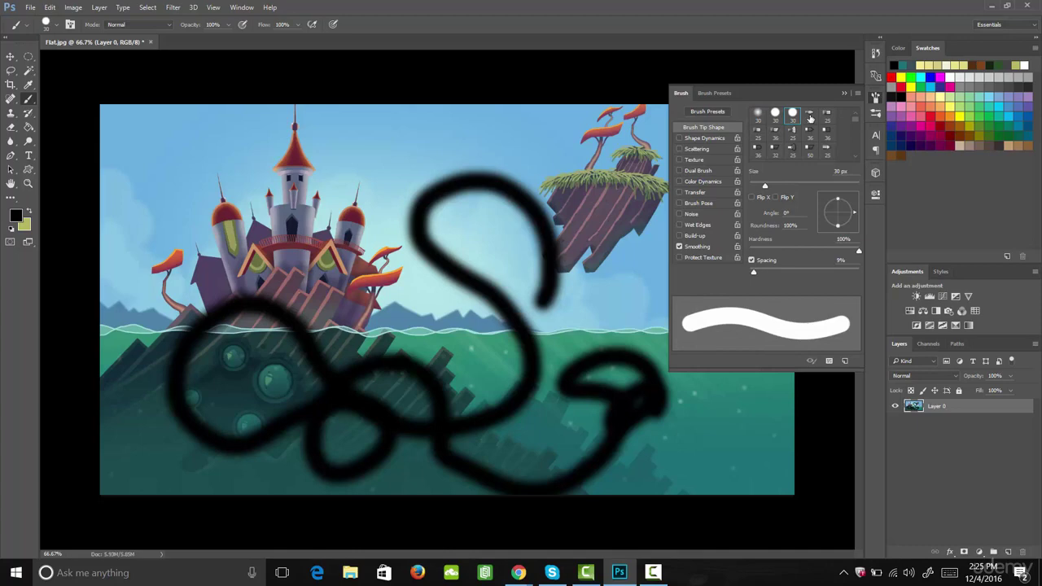
left_click(810, 115)
left_click(827, 115)
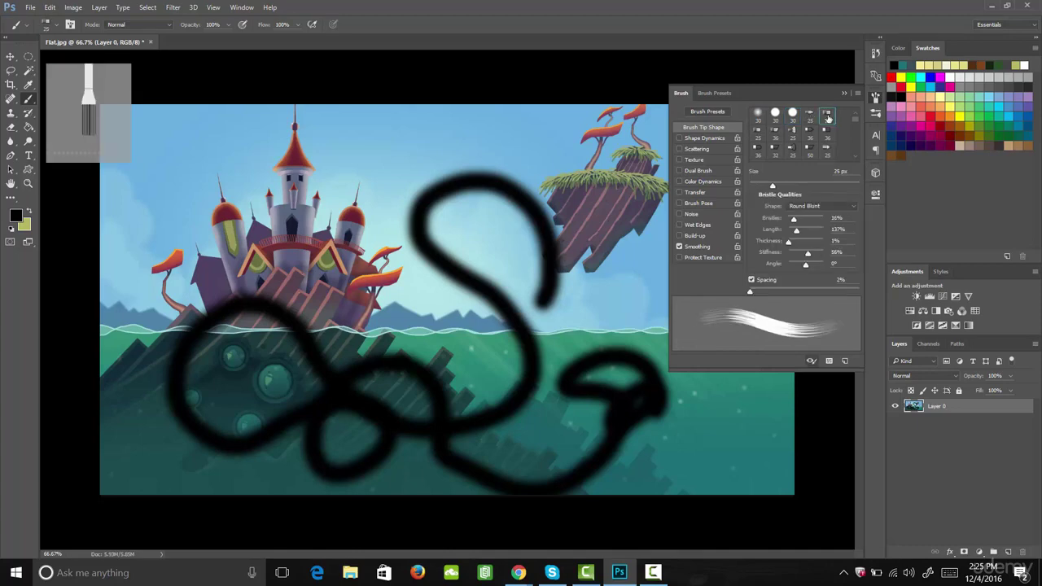
Step: Paint looping black bristle strokes over the castle and the sky around it, and reduce the brush size to 18 px
mouse_move(436, 130)
left_mouse_down()
mouse_move(319, 191)
mouse_move(372, 220)
mouse_move(285, 262)
left_mouse_up()
mouse_move(238, 153)
left_mouse_down()
mouse_move(179, 285)
mouse_move(170, 239)
mouse_move(216, 285)
mouse_move(368, 287)
mouse_move(376, 237)
left_mouse_up()
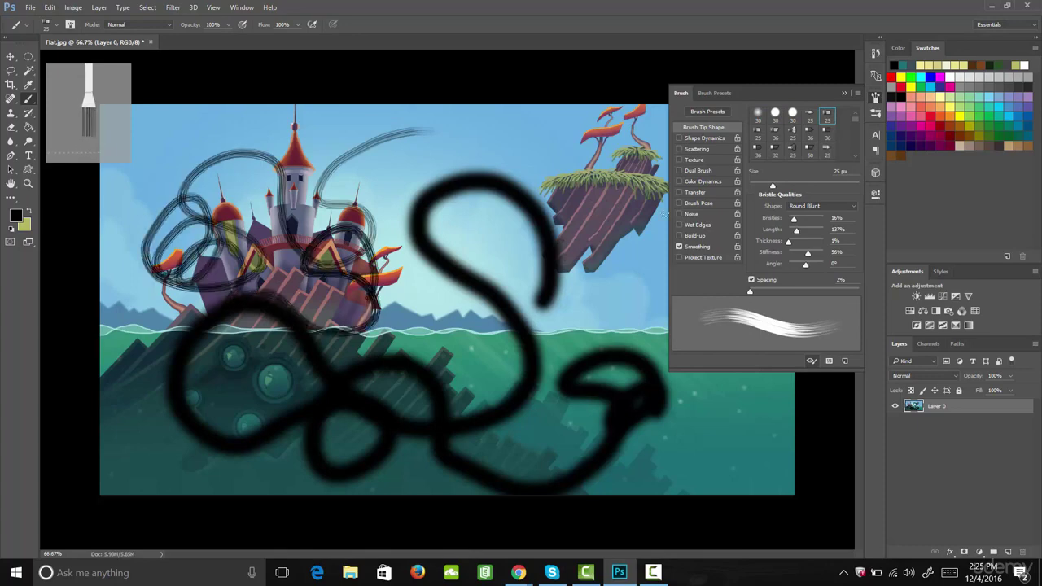
mouse_move(773, 186)
left_mouse_down()
mouse_move(820, 188)
mouse_move(765, 192)
left_mouse_up()
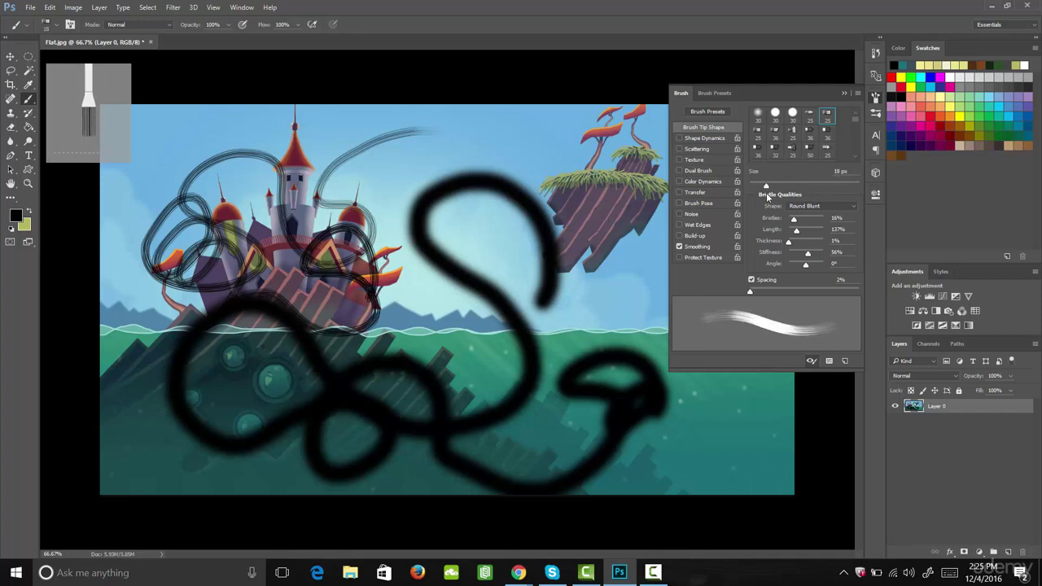
mouse_move(751, 292)
left_mouse_down()
mouse_move(817, 301)
mouse_move(730, 295)
left_mouse_up()
Step: Erase a zigzag through the black loop in the middle of the picture using the Eraser with the 25 px Round Point tip
left_click(12, 128)
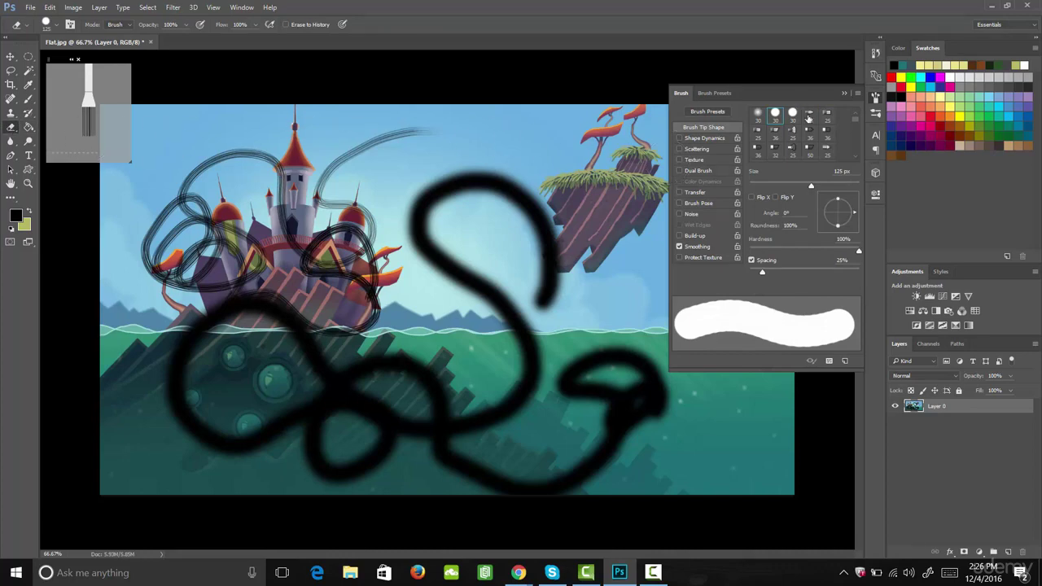
left_click(827, 115)
left_click(825, 131)
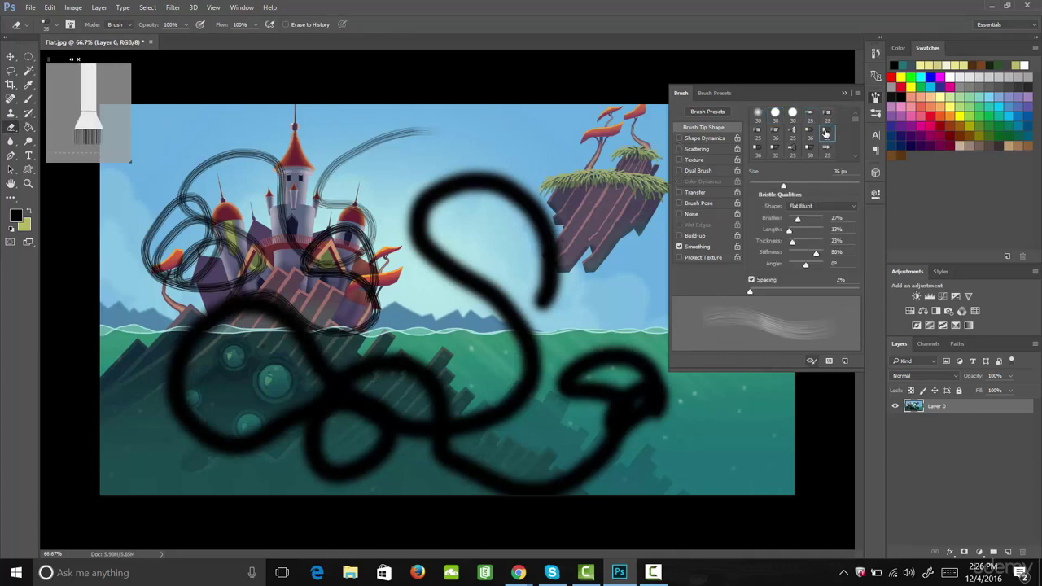
left_click(810, 116)
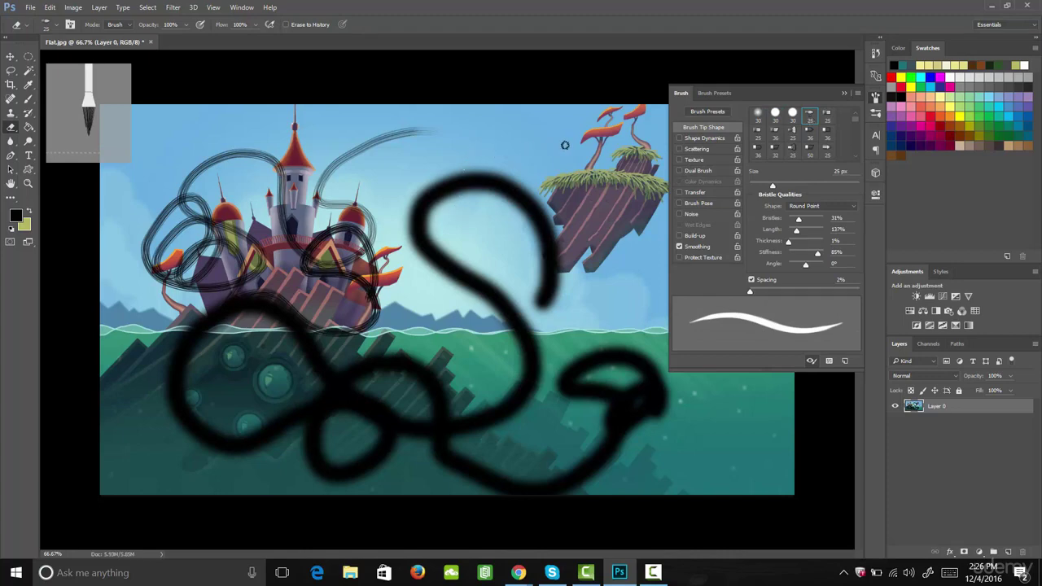
mouse_move(552, 147)
left_mouse_down()
mouse_move(407, 242)
mouse_move(416, 263)
mouse_move(512, 220)
mouse_move(384, 305)
mouse_move(528, 254)
mouse_move(423, 312)
mouse_move(527, 296)
mouse_move(443, 343)
mouse_move(548, 308)
mouse_move(462, 361)
mouse_move(490, 343)
left_mouse_up()
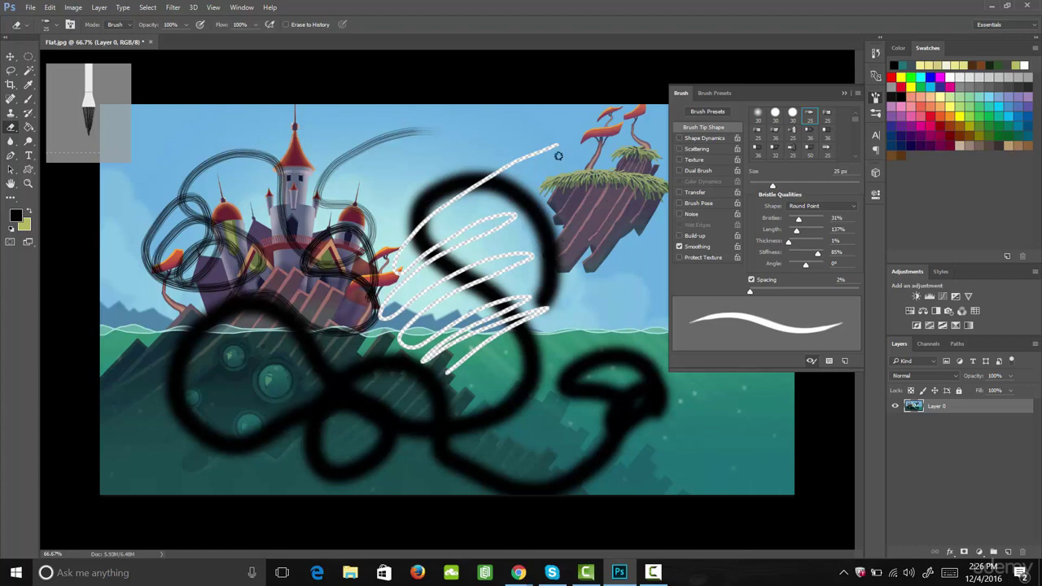
Step: Fill the water at the picture's lower right with black using the Paint Bucket, and fill it again at a tolerance of 70
left_click(28, 128)
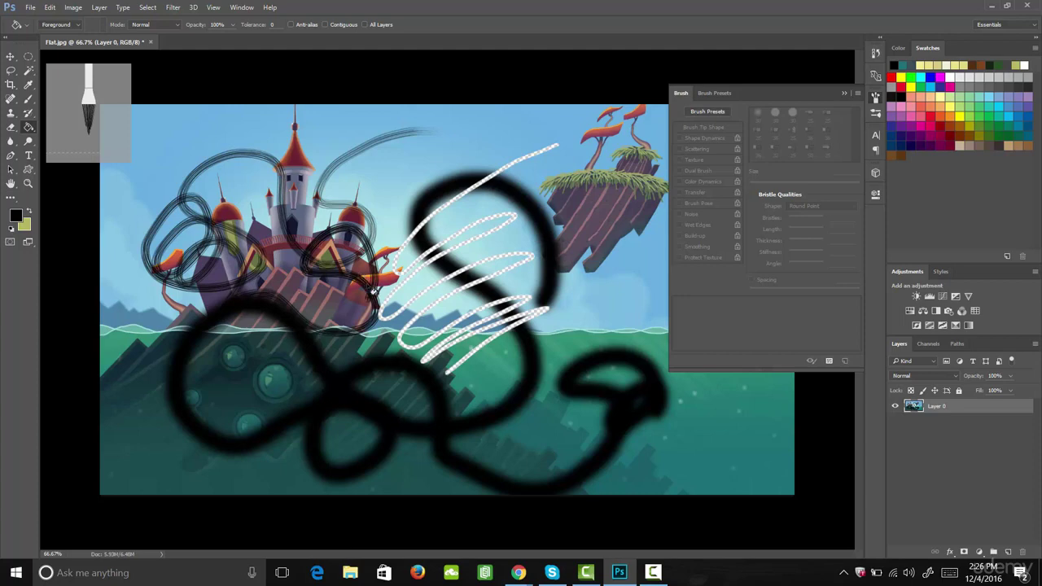
left_click(748, 477)
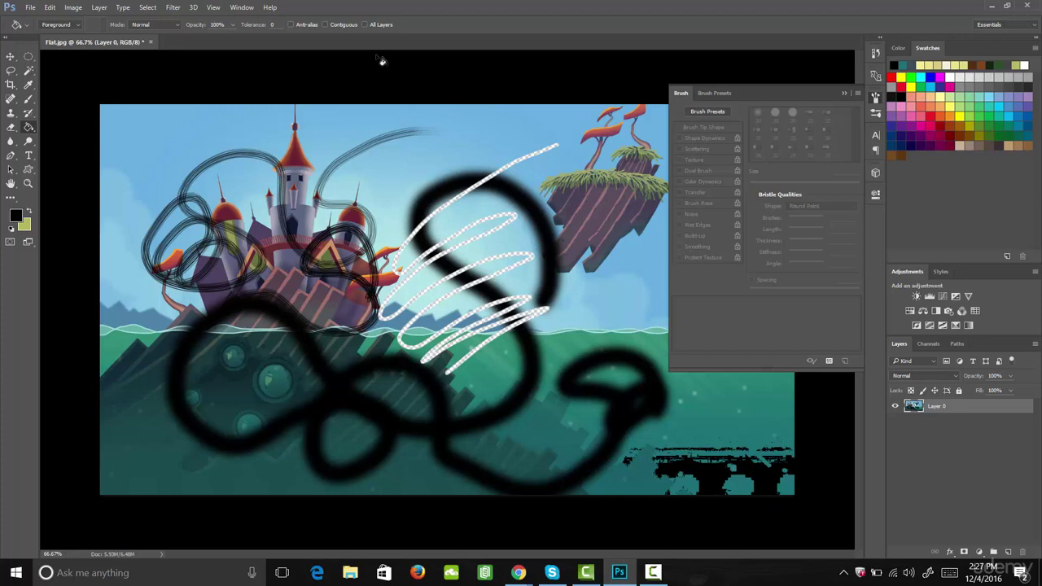
left_click(271, 25)
type("70")
left_click(708, 443)
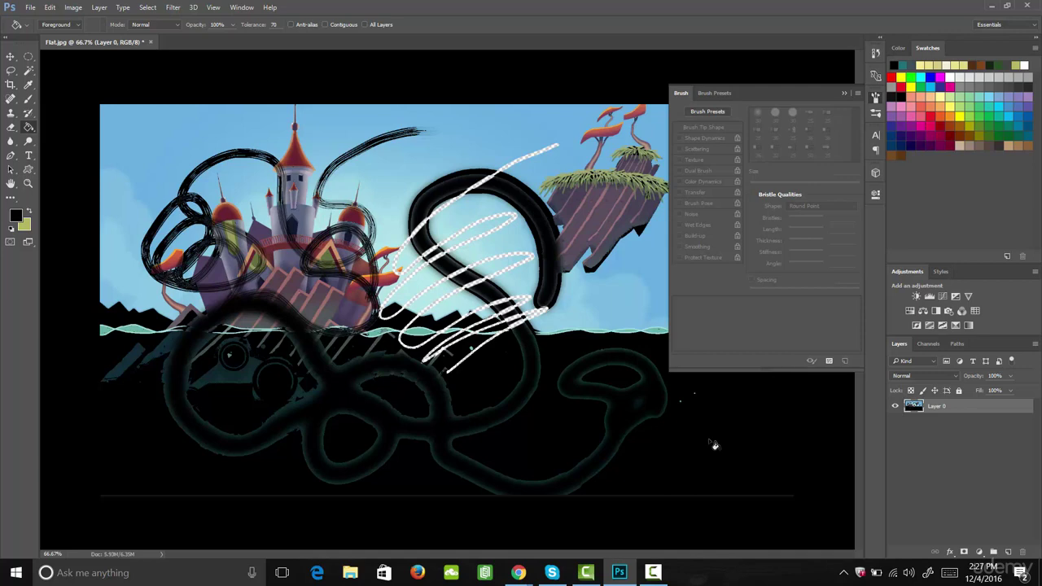
Step: Apply a black-to-olive linear gradient diagonally across the whole picture, undo it, and apply a much shorter diagonal one near the centre
left_click(31, 129)
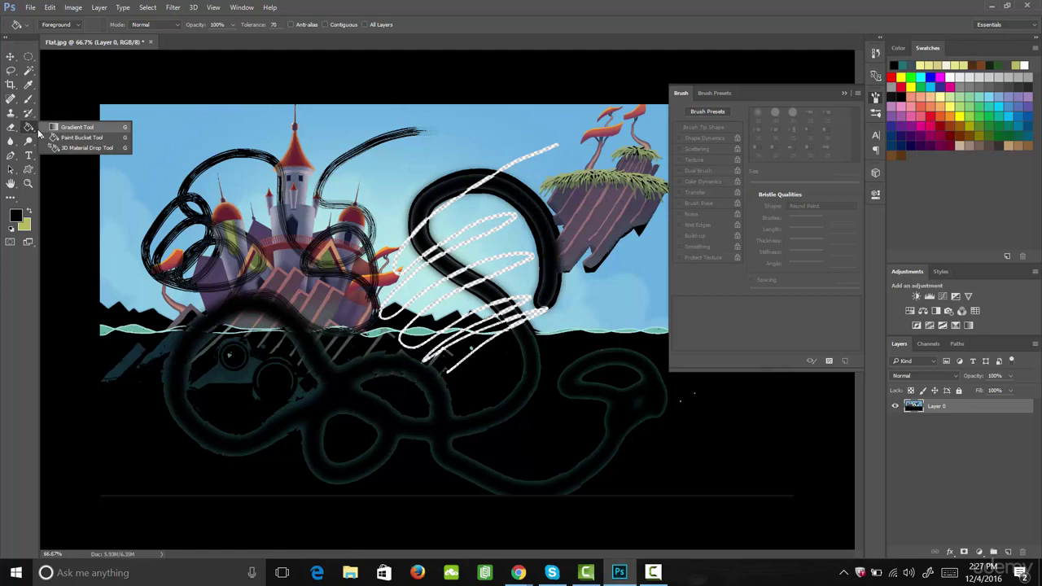
left_click(77, 127)
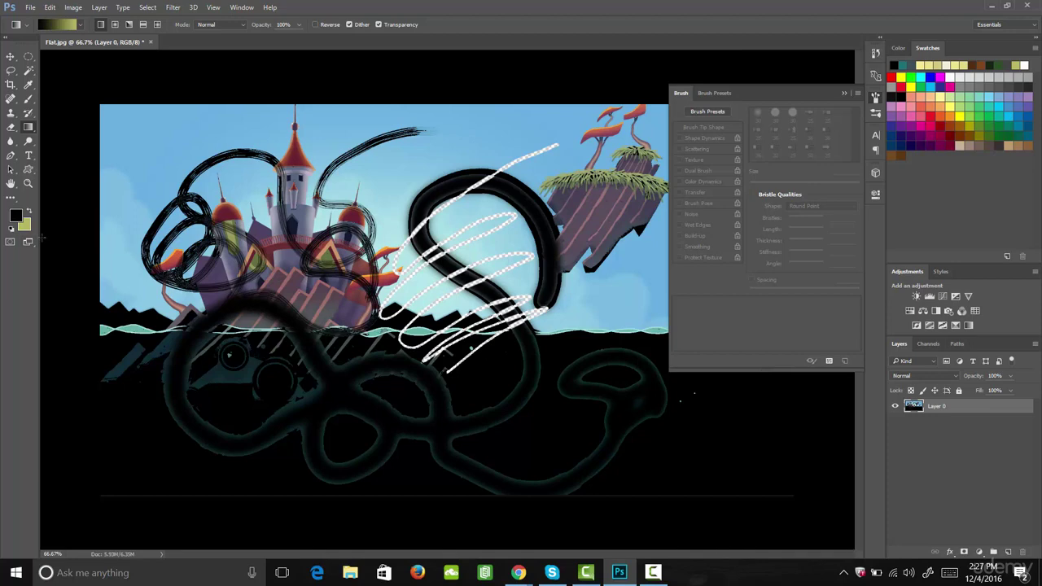
left_click_drag(108, 118, 776, 484)
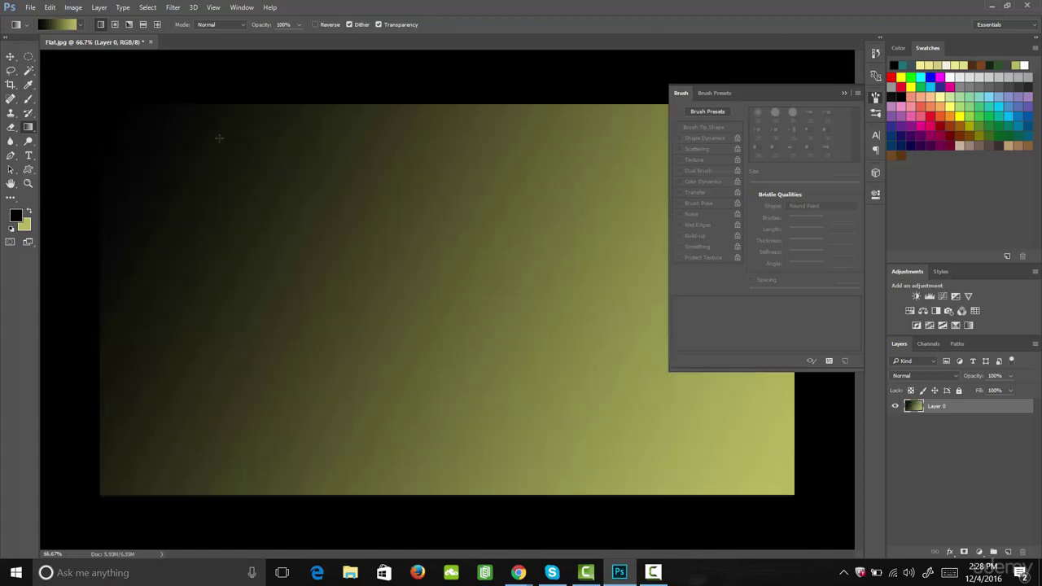
key("ctrl+z")
left_click_drag(348, 283, 448, 348)
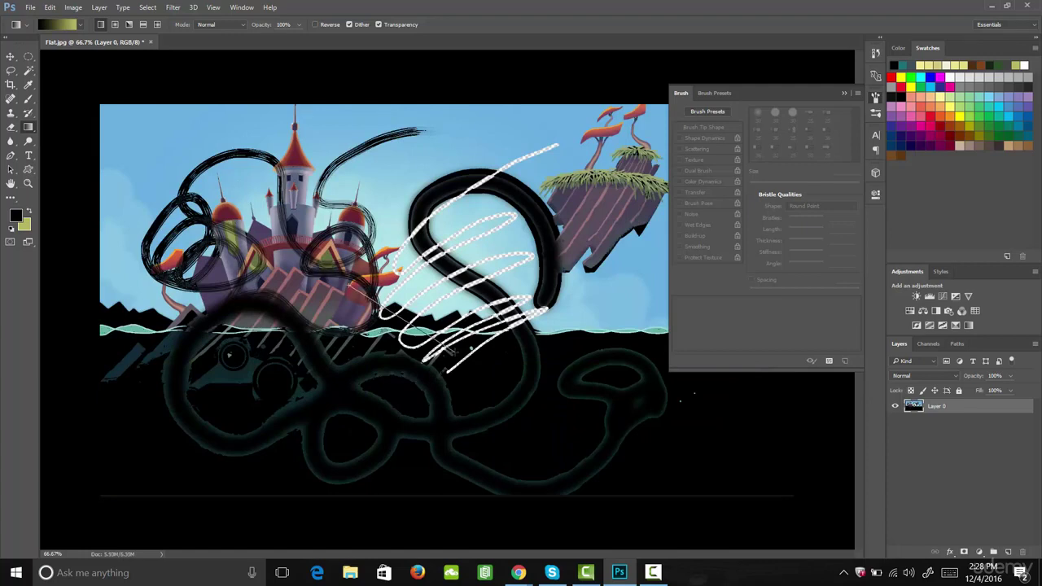
left_click_drag(448, 350, 453, 356)
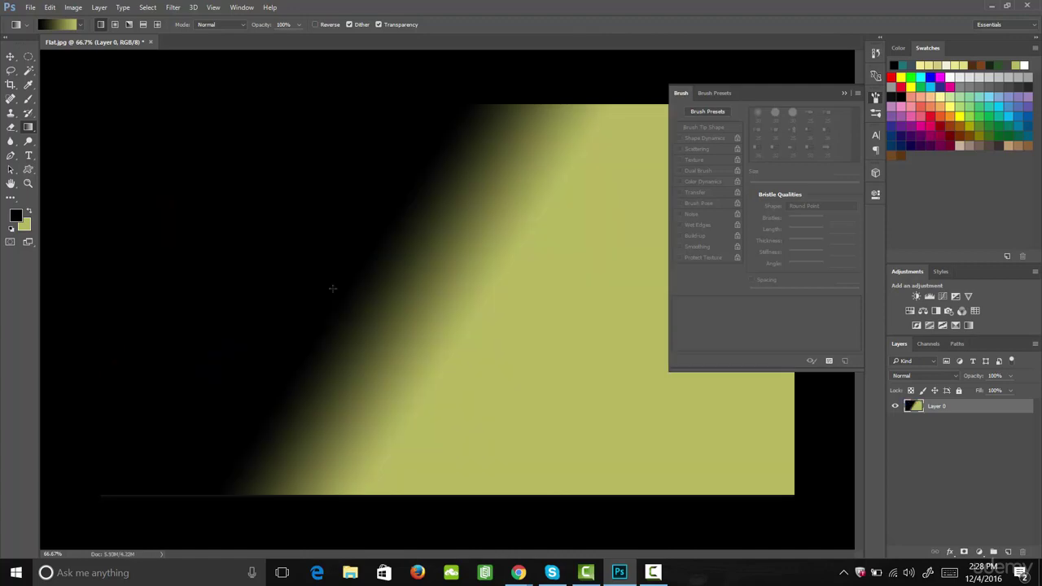
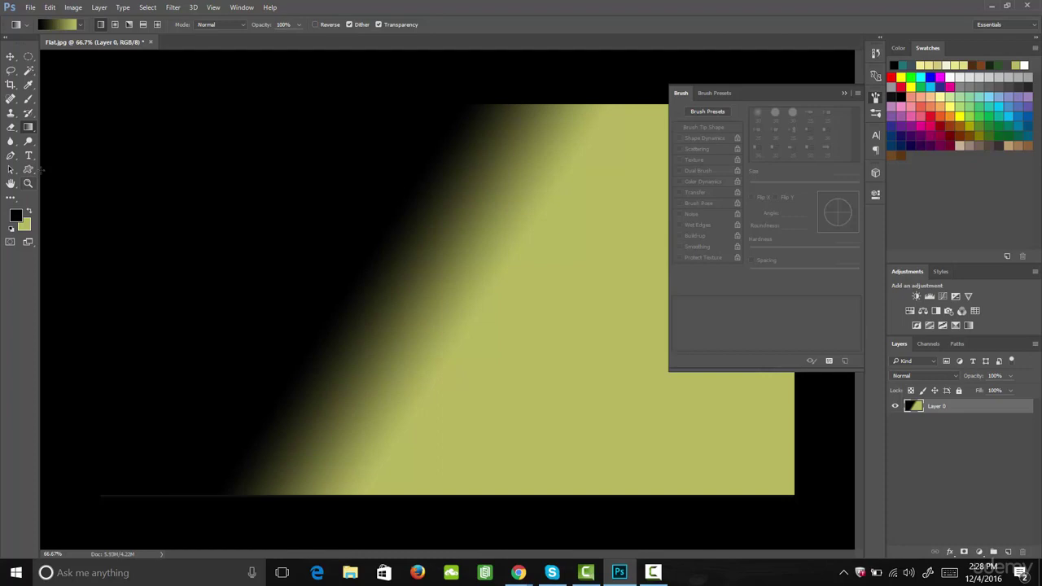
Step: Zoom the picture out to about 17% with the Zoom tool, and zoom back in step by step to 100%
left_click(27, 184)
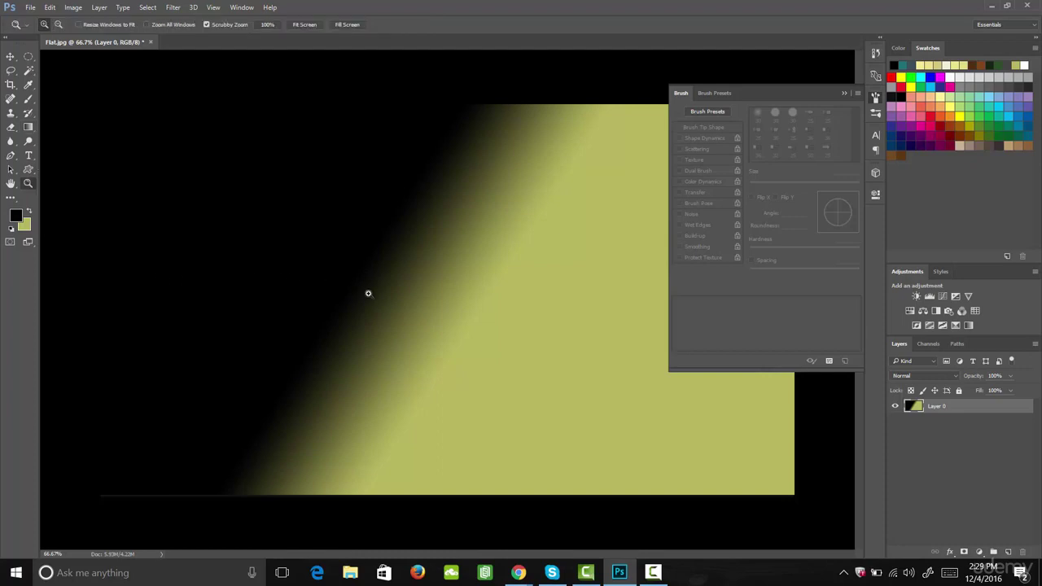
left_click_drag(359, 293, 324, 328)
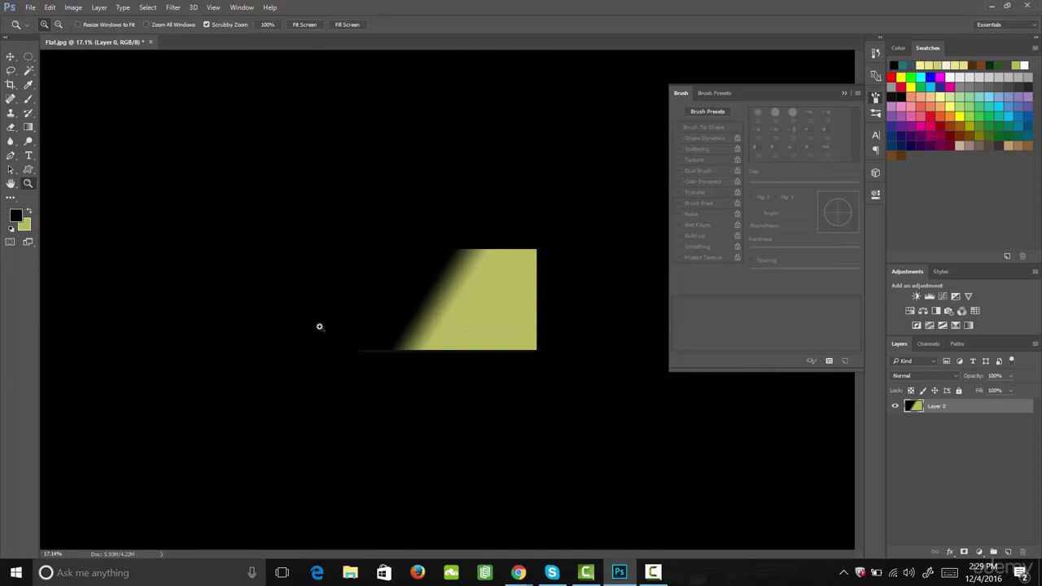
left_click(448, 313)
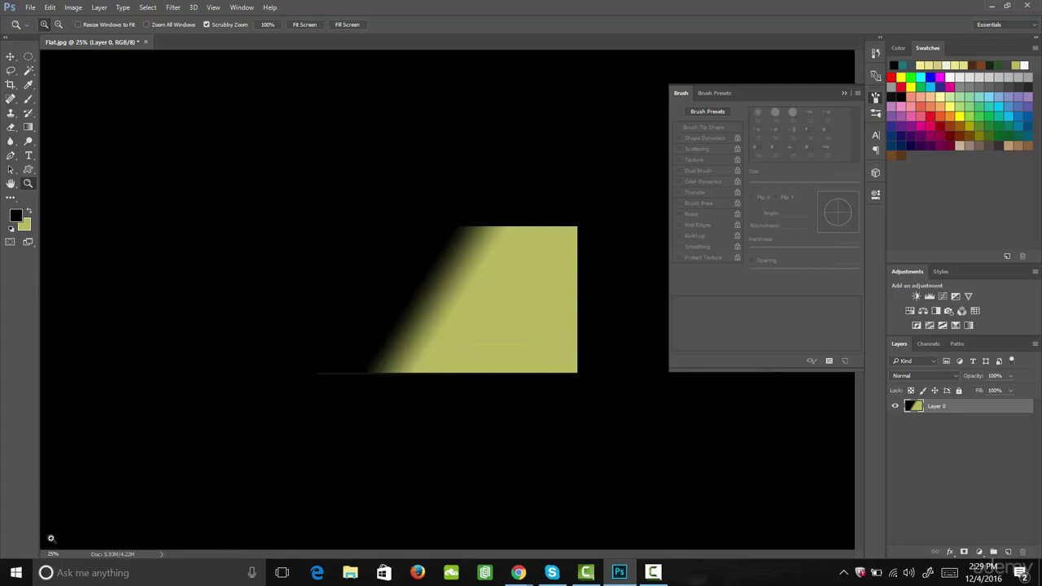
left_click(458, 327)
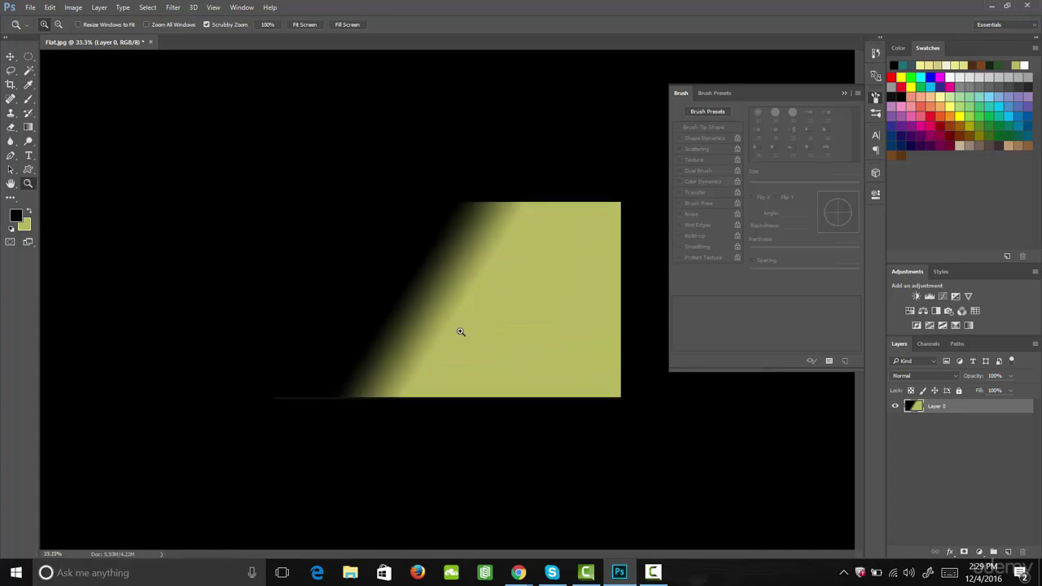
left_click(462, 335)
left_click(463, 337)
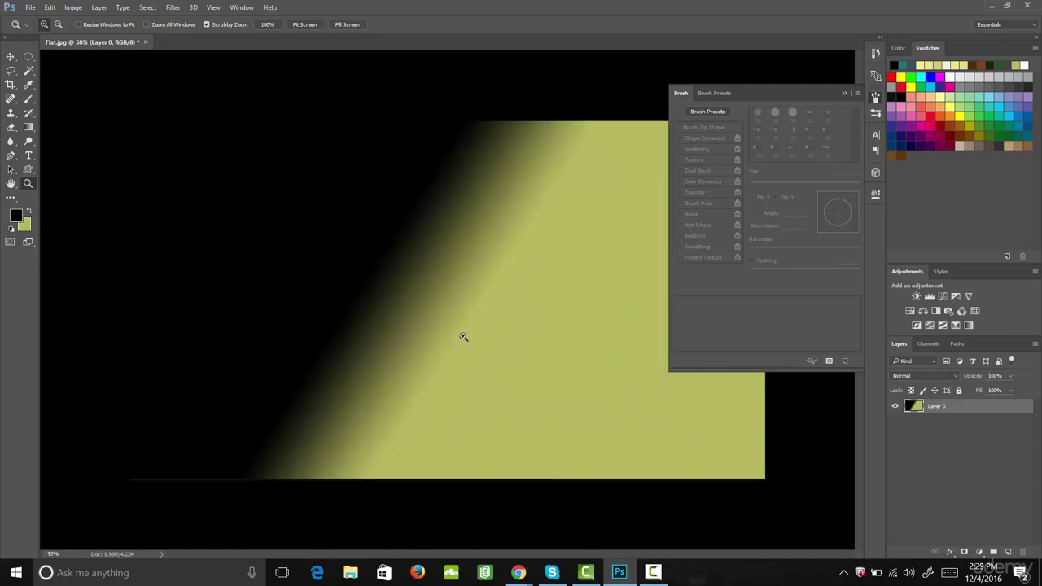
left_click(464, 336)
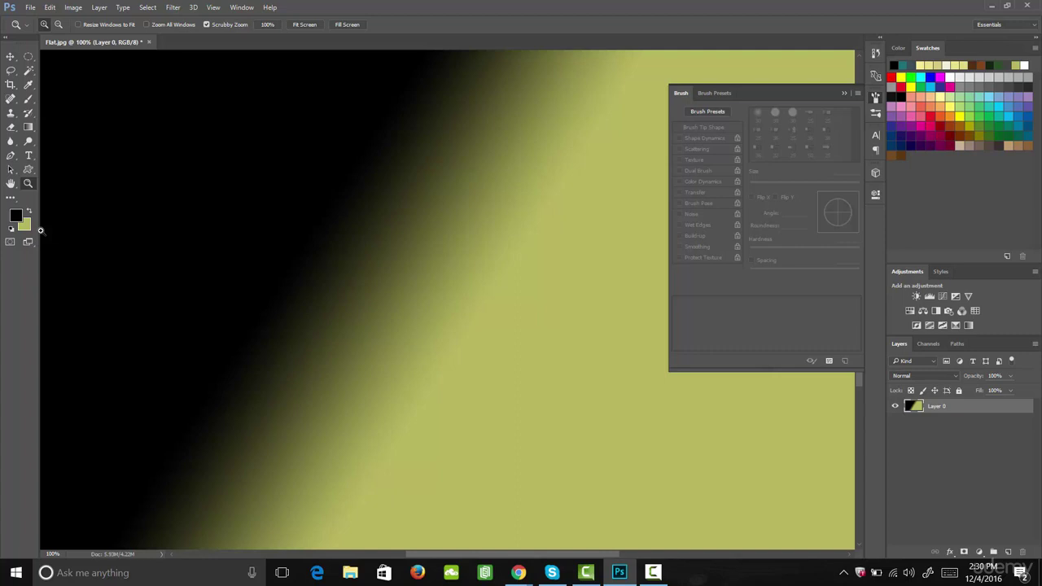
Step: Swap the foreground and background colours back and forth
key("x")
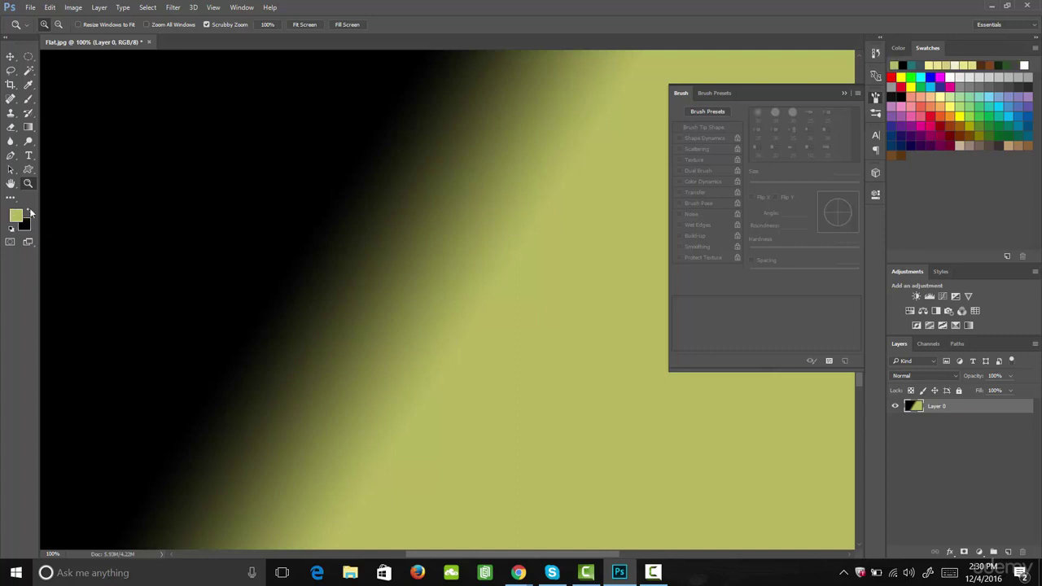
left_click(30, 214)
left_click(30, 214)
left_click(30, 214)
Step: Try bright cyan and dark grey shades for the foreground colour and set it to 1b1b1b
left_click(17, 217)
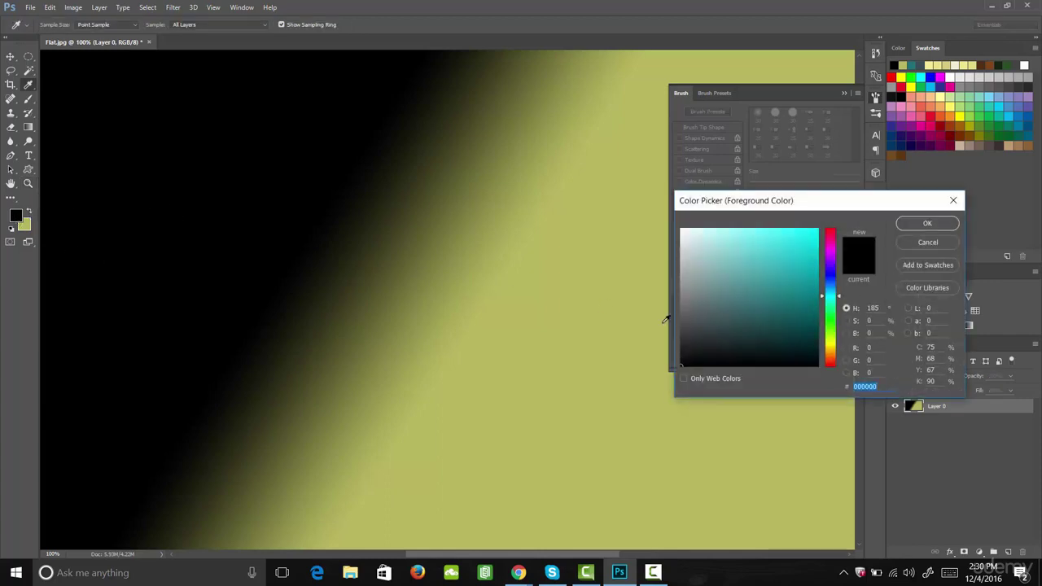
mouse_move(741, 269)
left_mouse_down()
mouse_move(784, 282)
mouse_move(746, 240)
mouse_move(695, 255)
mouse_move(792, 337)
mouse_move(704, 337)
mouse_move(749, 309)
mouse_move(843, 212)
left_mouse_up()
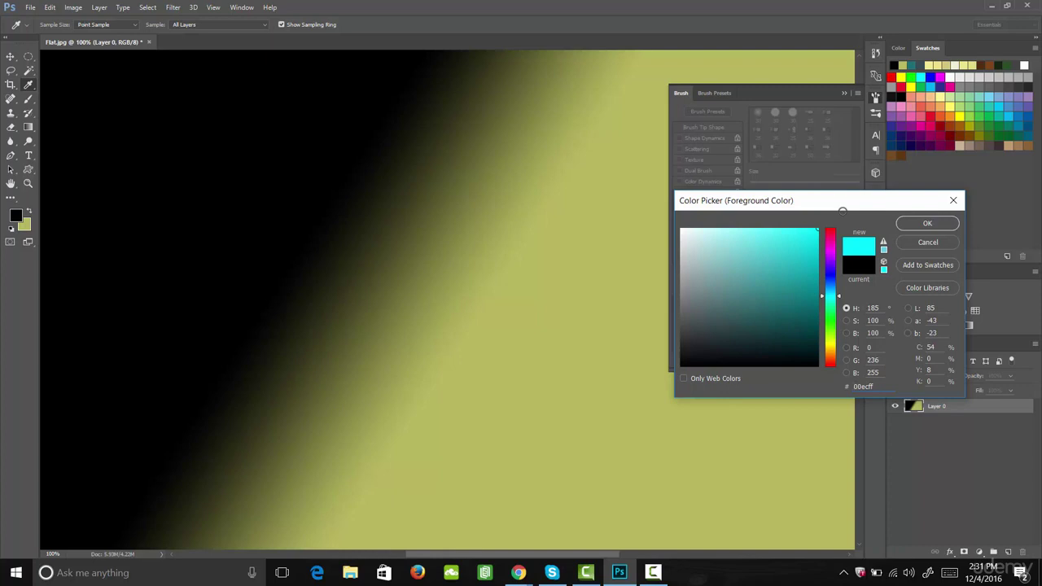
mouse_move(796, 244)
left_mouse_down()
mouse_move(751, 280)
mouse_move(721, 323)
mouse_move(681, 347)
left_mouse_up()
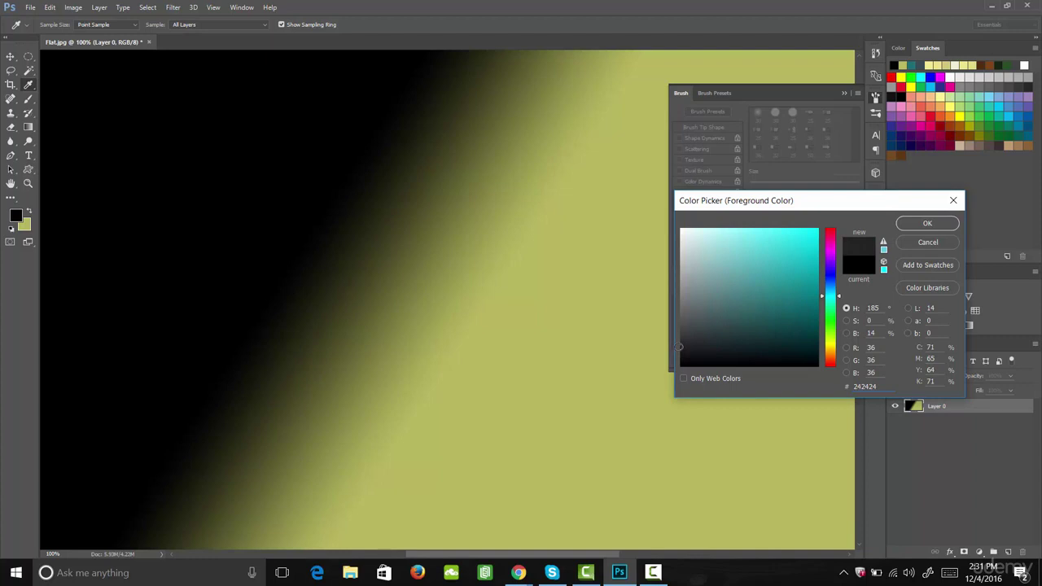
mouse_move(680, 347)
left_mouse_down()
mouse_move(681, 330)
mouse_move(675, 352)
left_mouse_up()
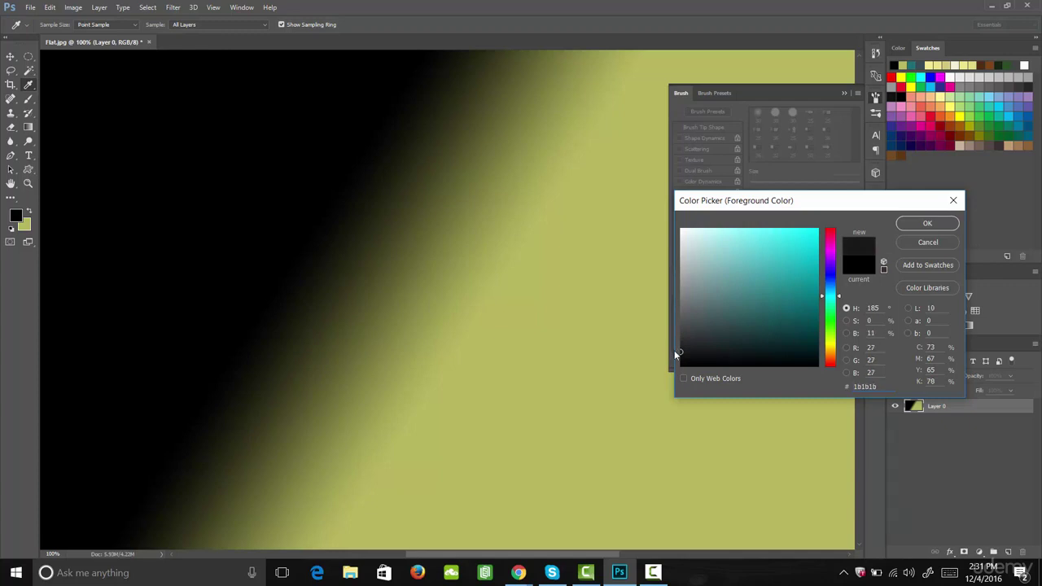
left_click(927, 225)
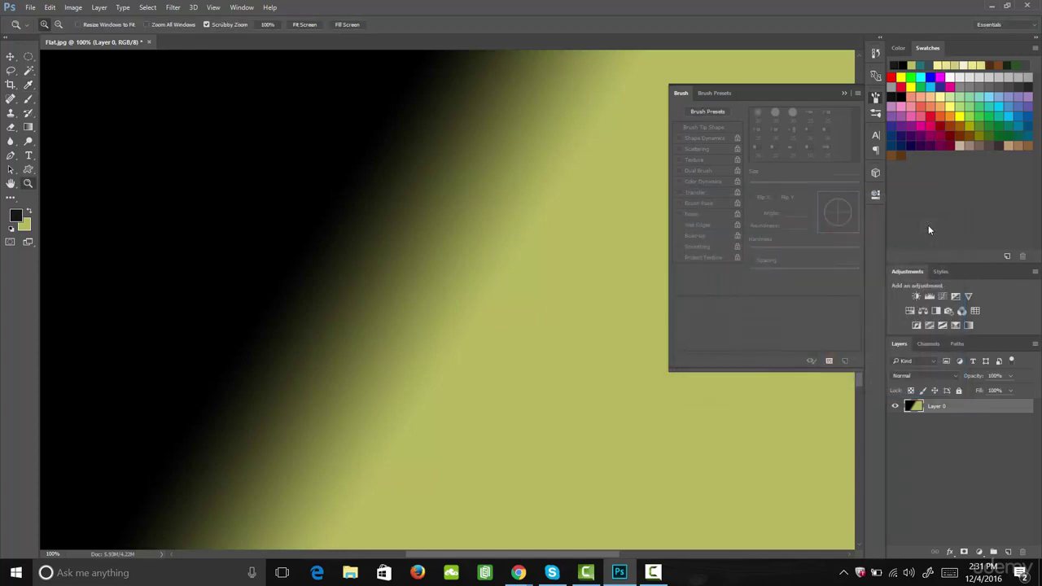